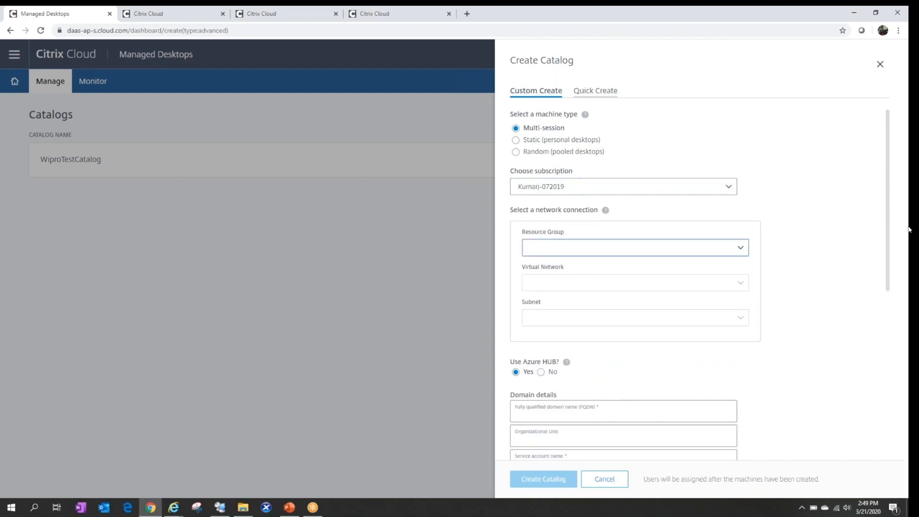
Set the catalog network to resource group CTX-Resource, virtual network aadds-vnet and subnet aadds-subnet.
click(586, 248)
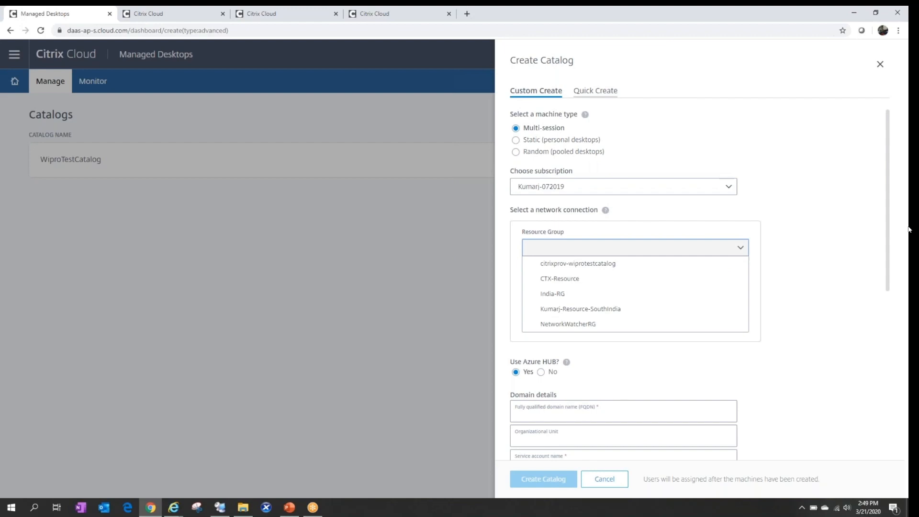
click(598, 280)
click(598, 283)
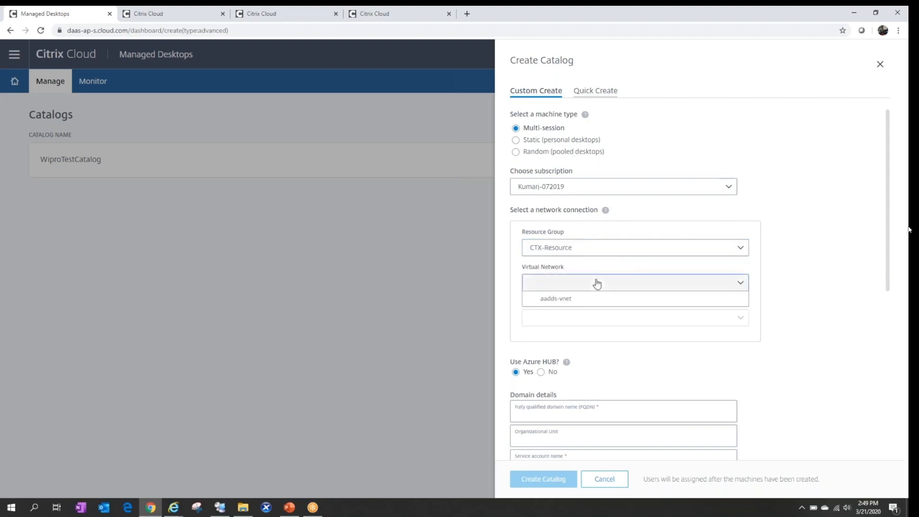
click(592, 298)
click(599, 324)
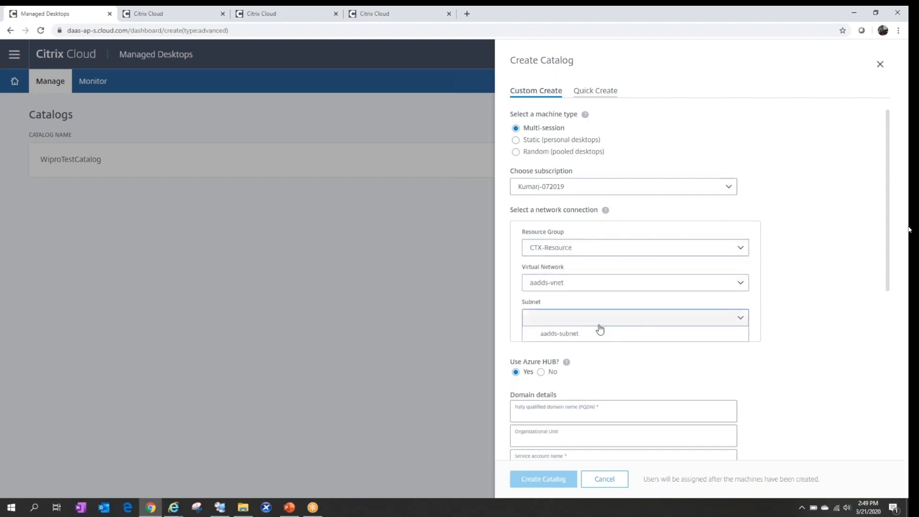
click(599, 335)
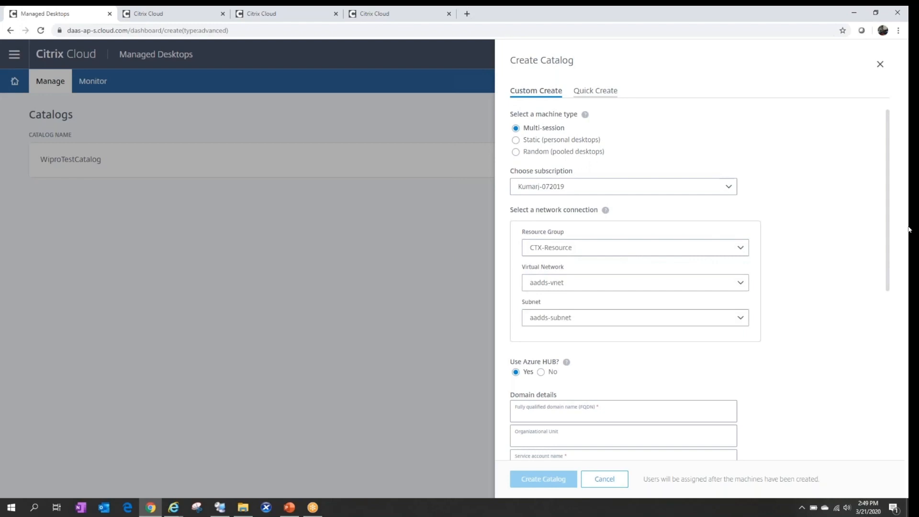
scroll(909, 230, down, 1)
scroll(909, 230, down, 1)
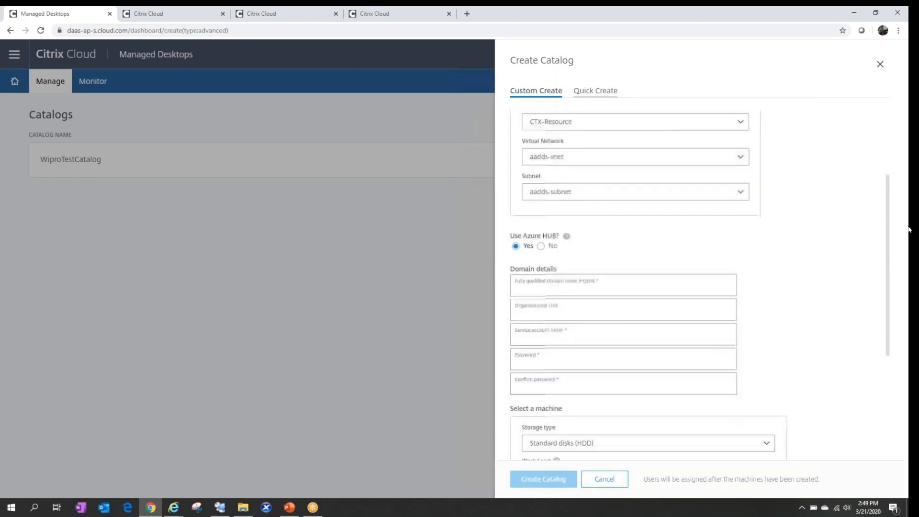
click(604, 287)
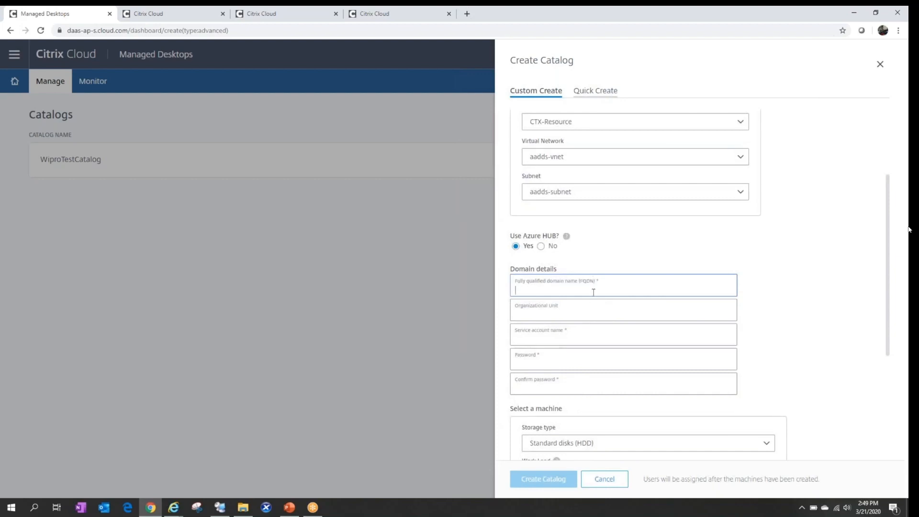
click(221, 509)
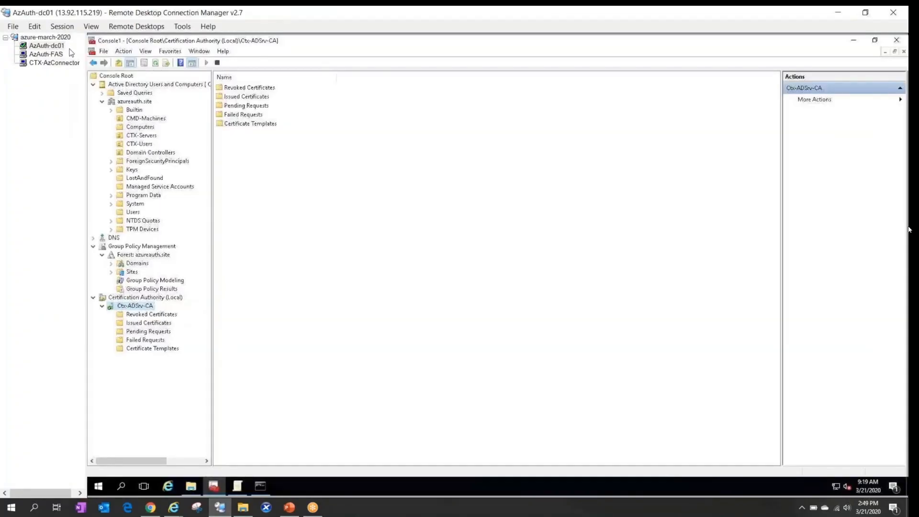
click(139, 102)
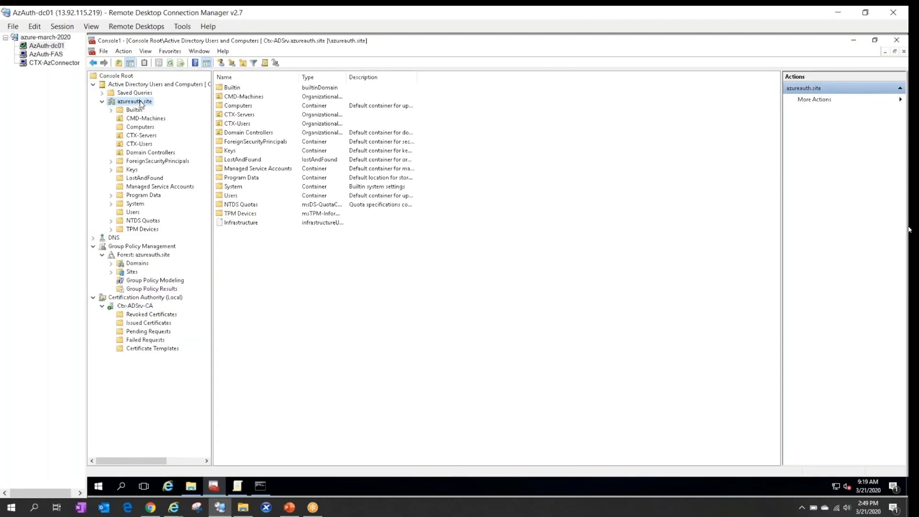
click(152, 509)
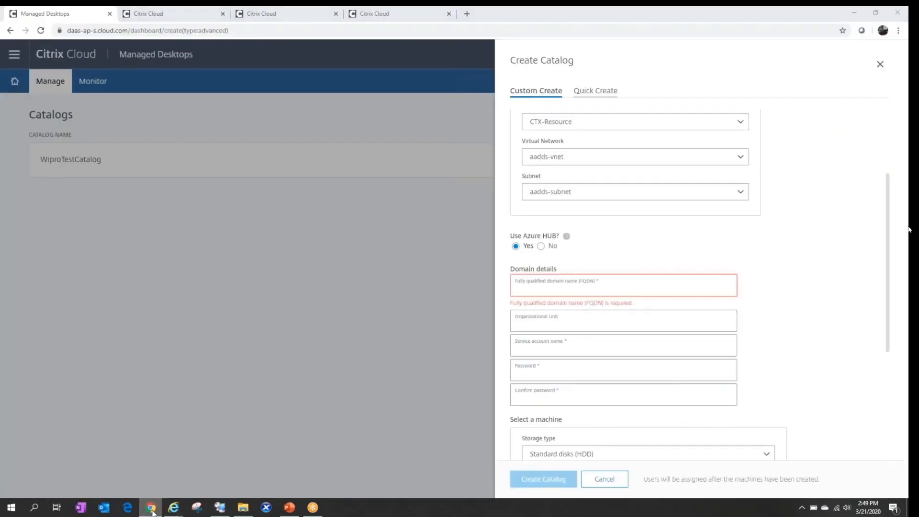
click(151, 509)
click(150, 119)
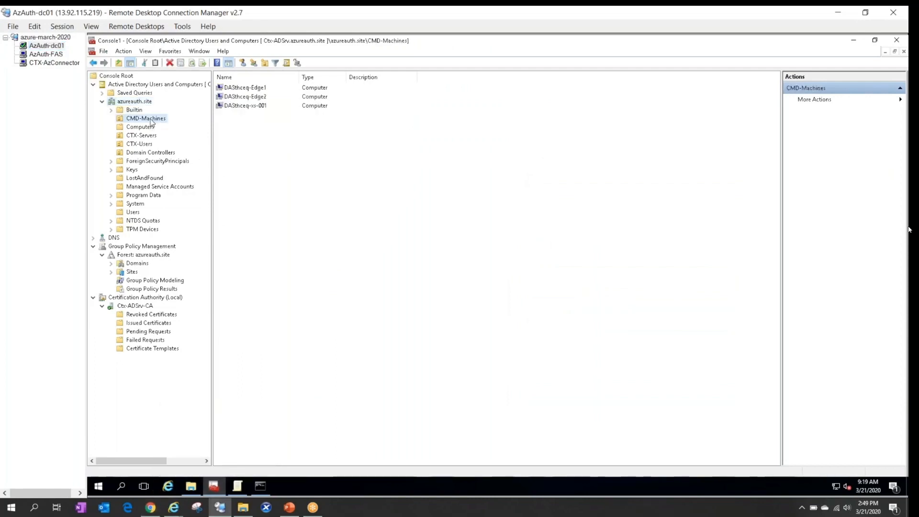
right_click(150, 122)
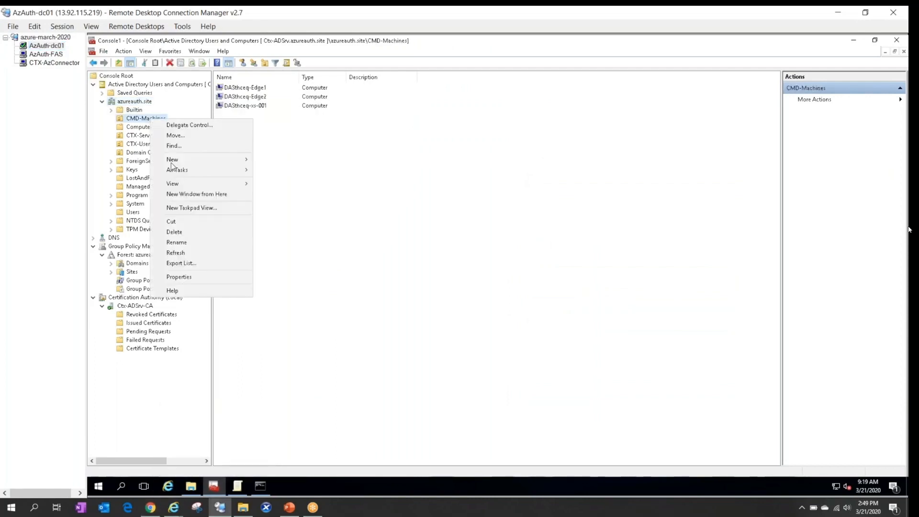
click(201, 278)
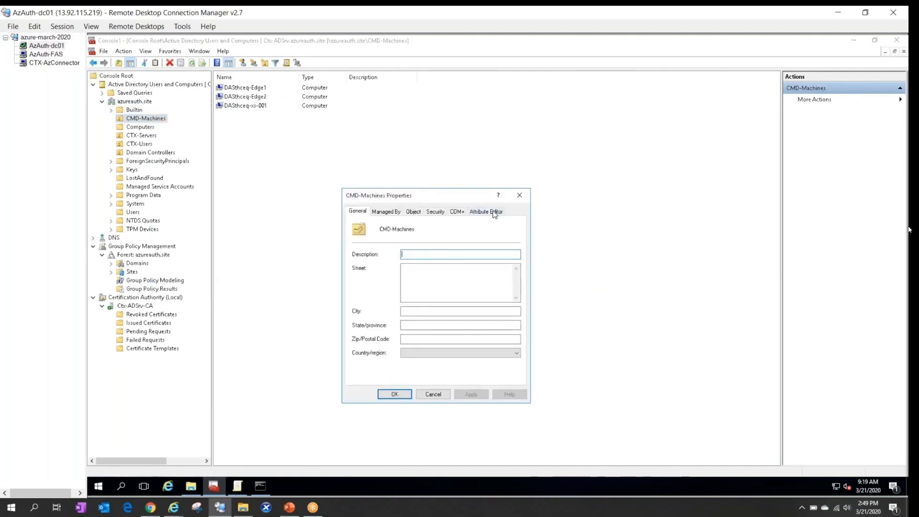
click(486, 211)
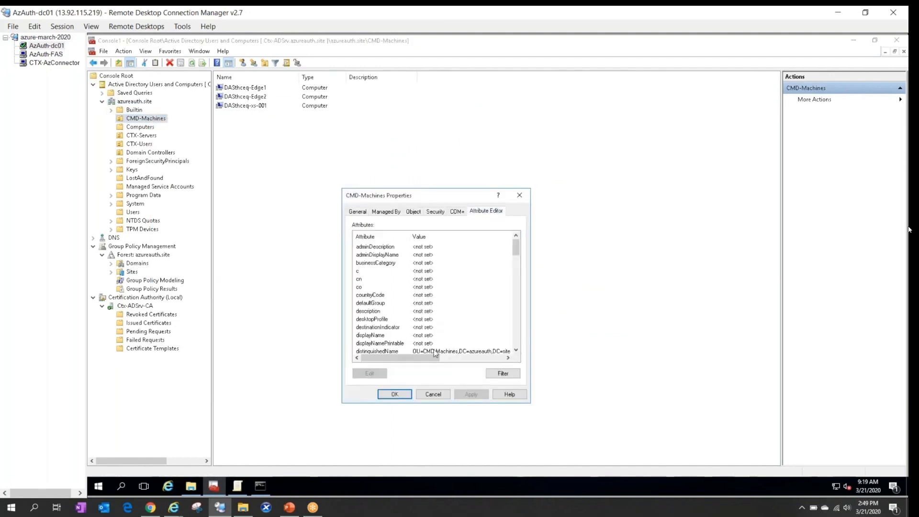
click(373, 350)
scroll(407, 335, down, 2)
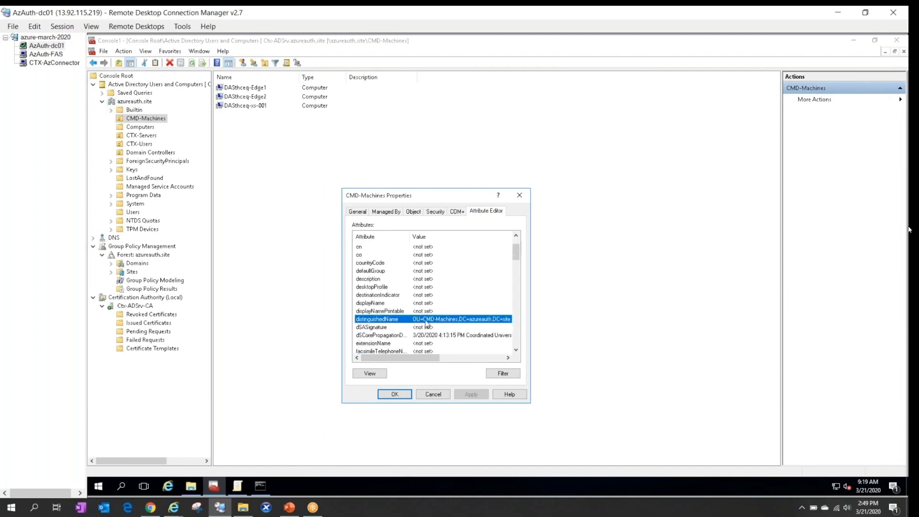
double_click(425, 320)
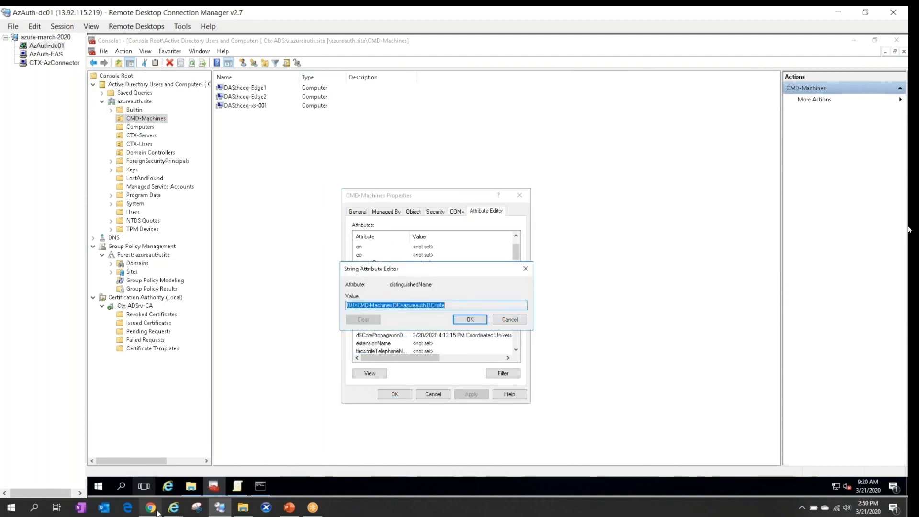
click(154, 467)
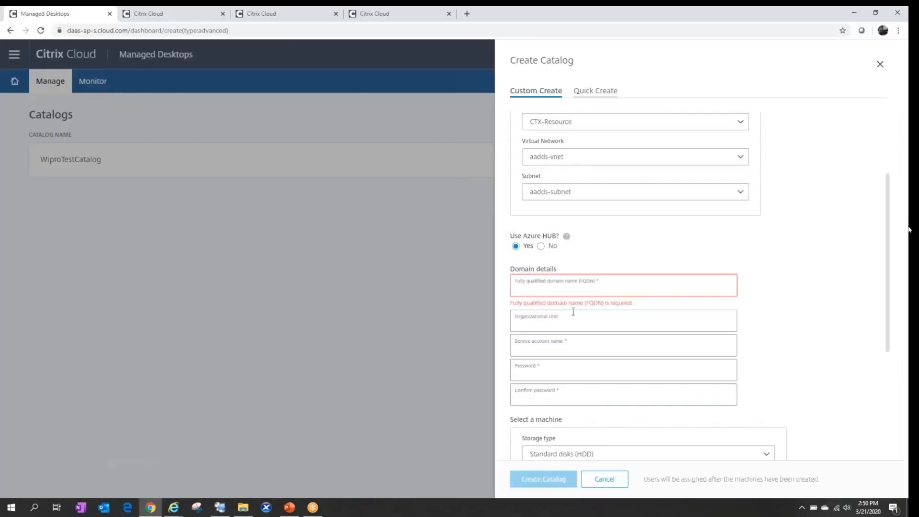
Look over the Organizational Unit, Service account and remaining fields, then cancel the new catalog.
click(544, 320)
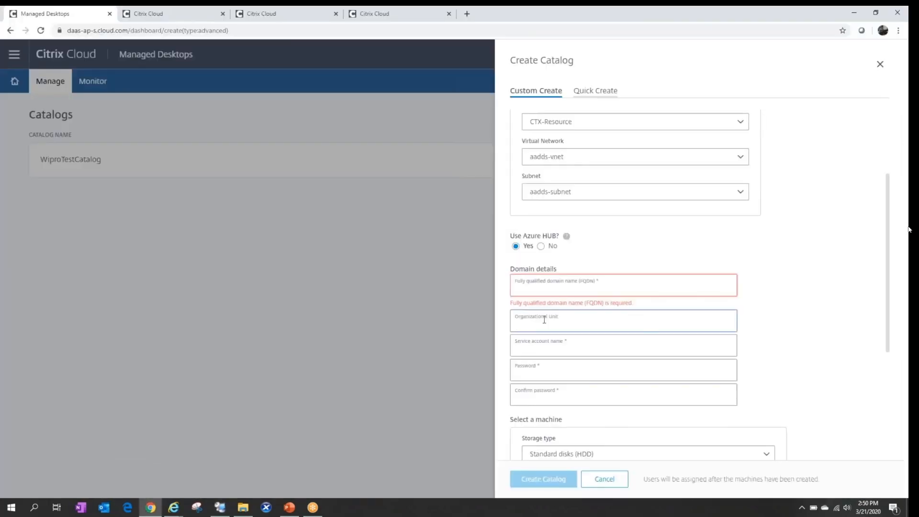
click(557, 344)
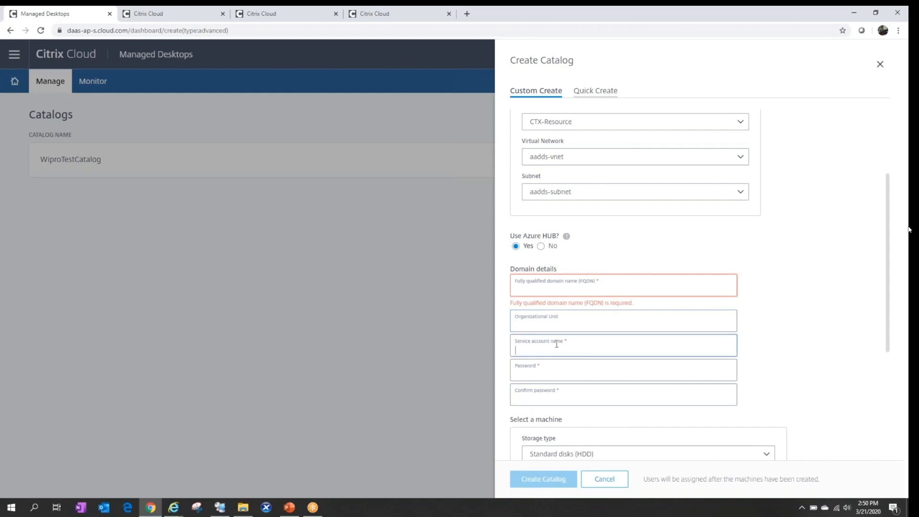
scroll(557, 344, down, 1)
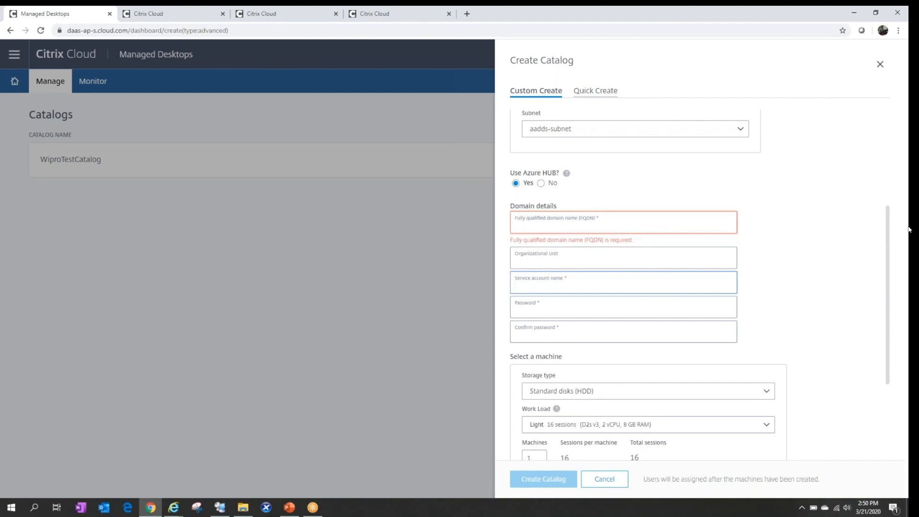
scroll(910, 230, down, 2)
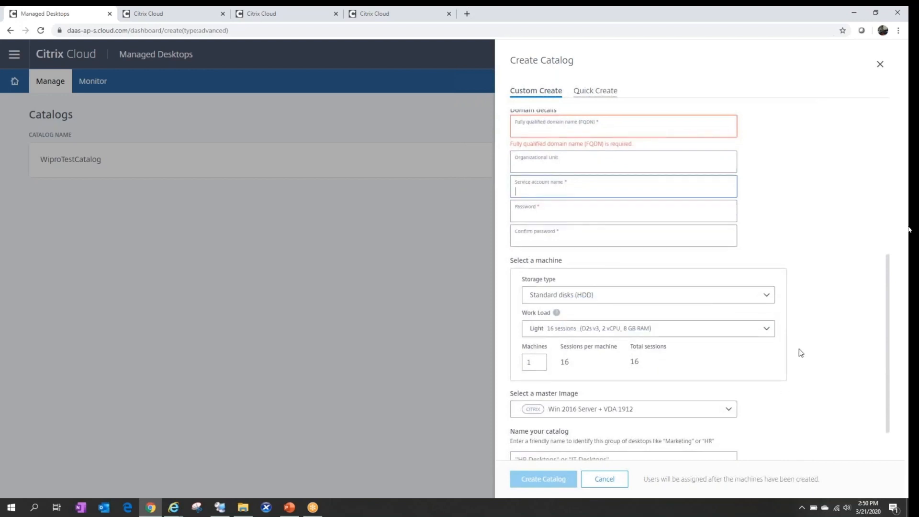
scroll(801, 354, down, 1)
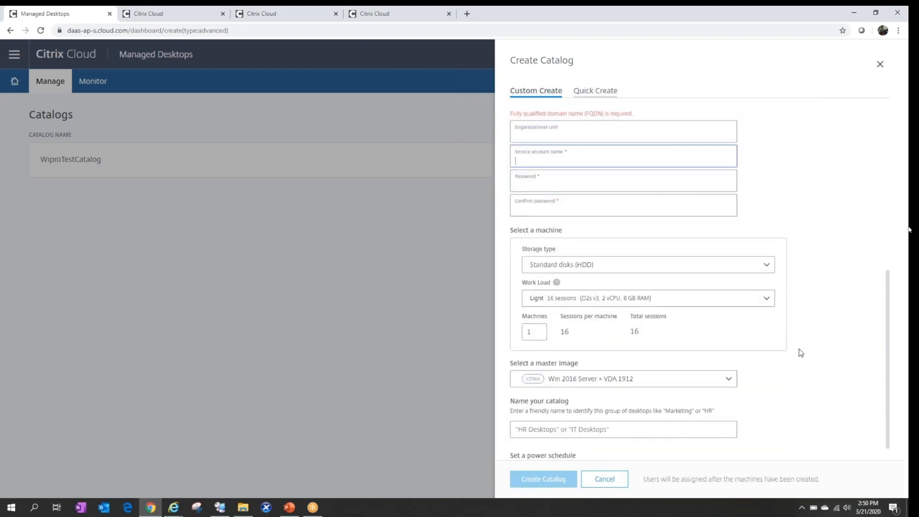
scroll(801, 354, down, 1)
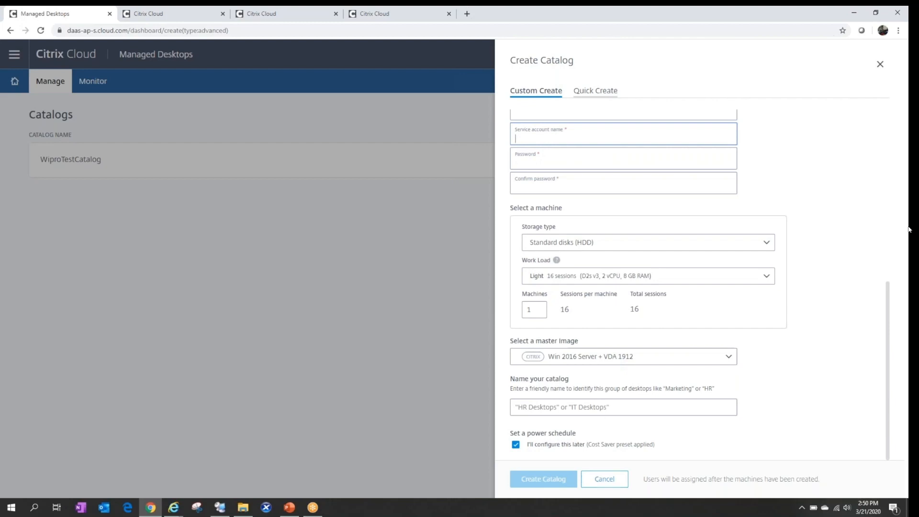
click(308, 168)
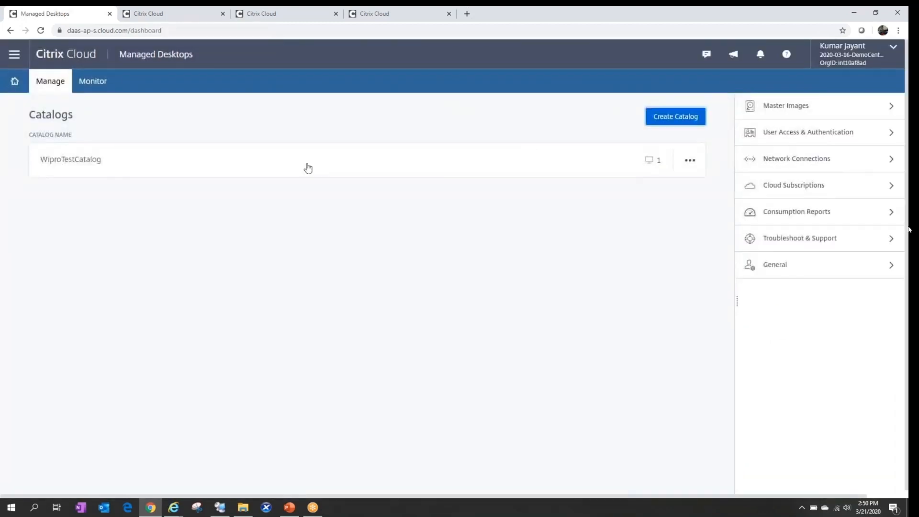
Open WiproTestCatalog's Subscribers tab to confirm the CMDUsers group from azureauth.site is assigned.
click(691, 164)
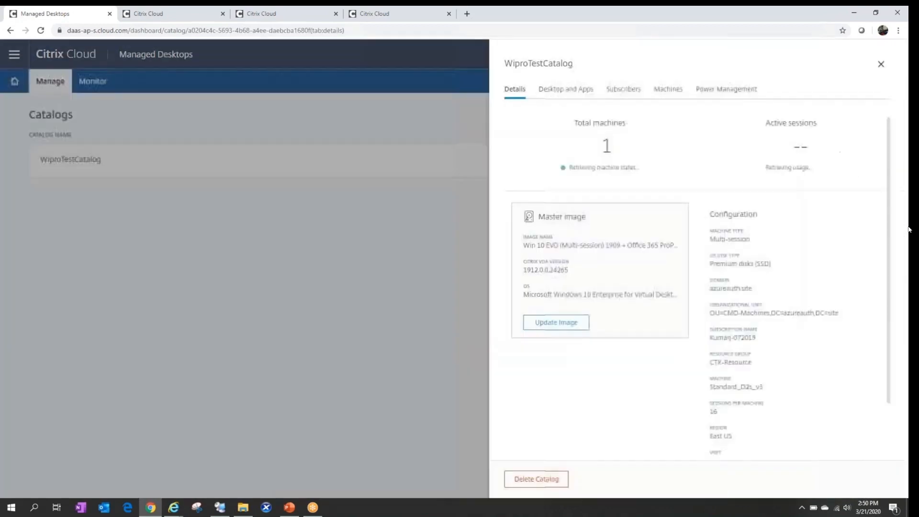
click(625, 92)
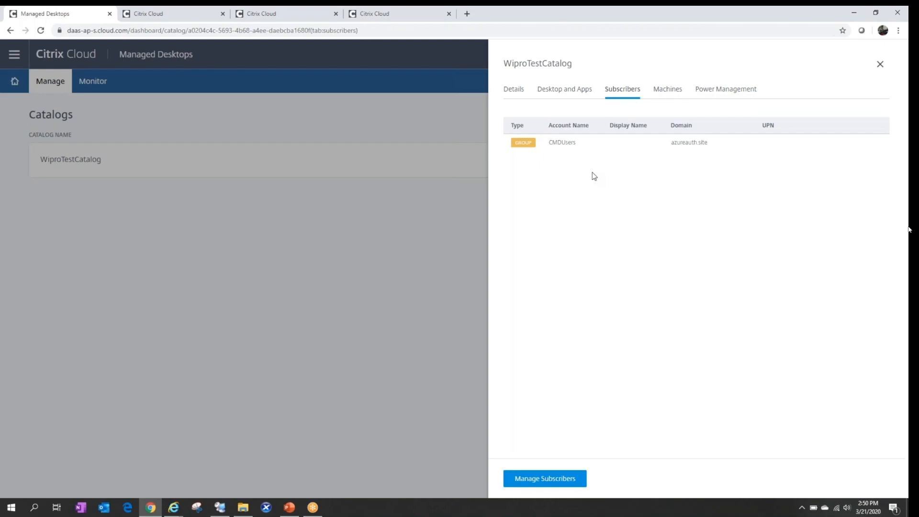
click(219, 508)
Close the CMD-Machines property dialogs and confirm CMDUsers contains CMD User 2 and CMD user1.
click(508, 320)
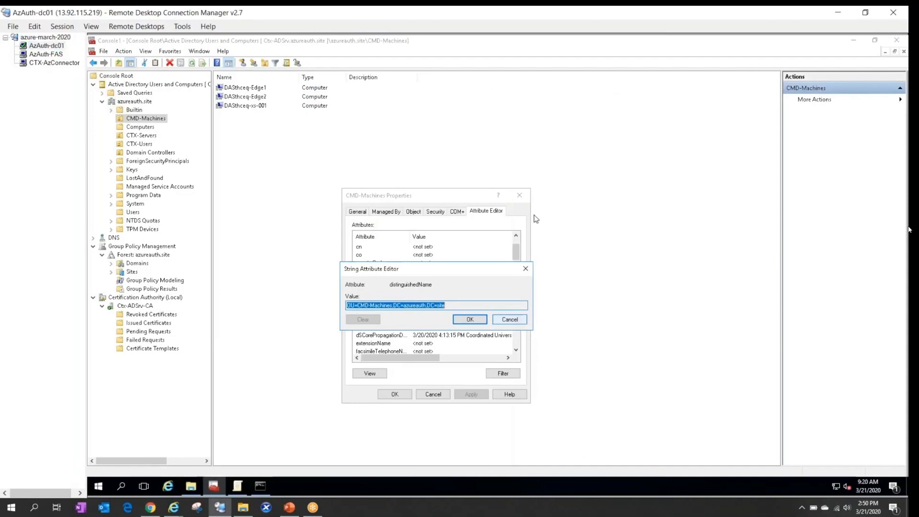
click(524, 197)
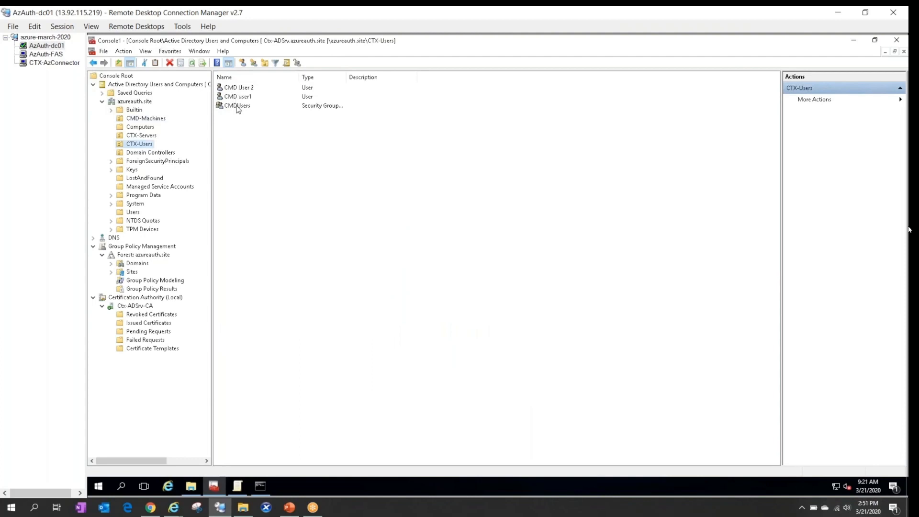
double_click(238, 106)
click(407, 219)
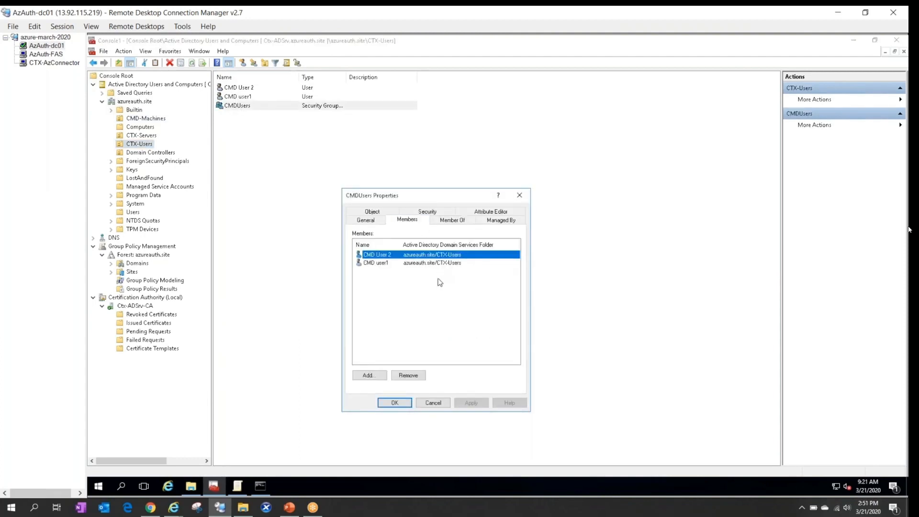
click(433, 402)
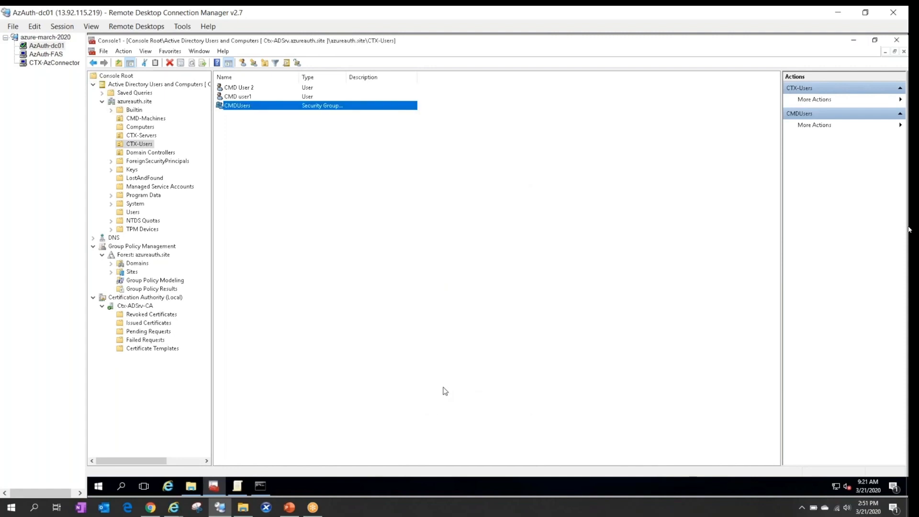
Bring up the Azure portal's Virtual machines list.
click(150, 508)
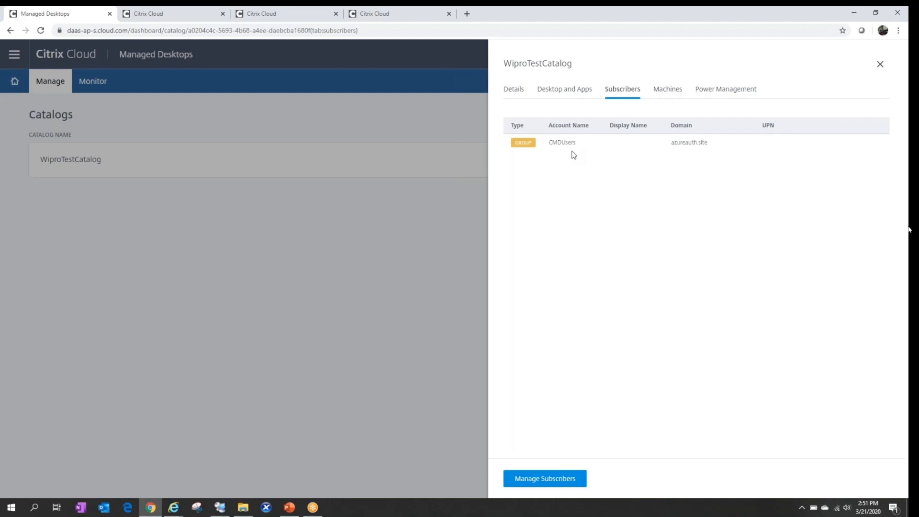
click(173, 508)
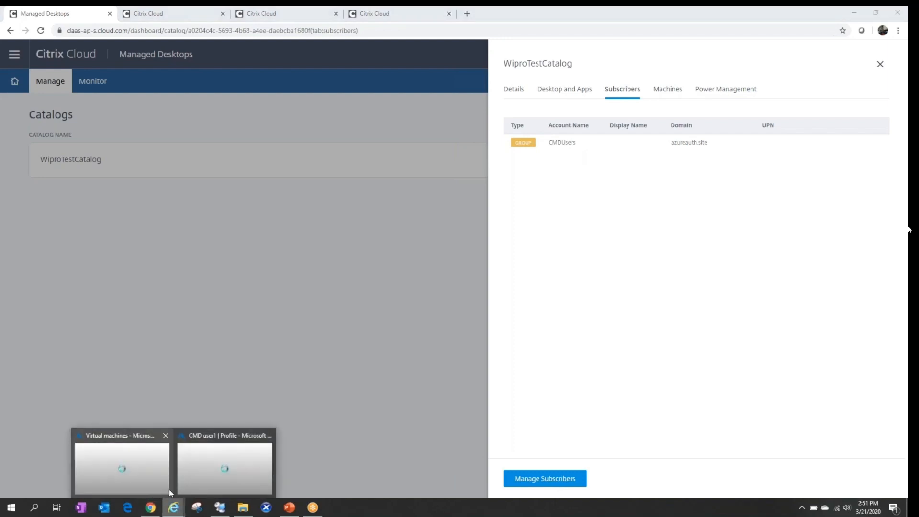
click(168, 489)
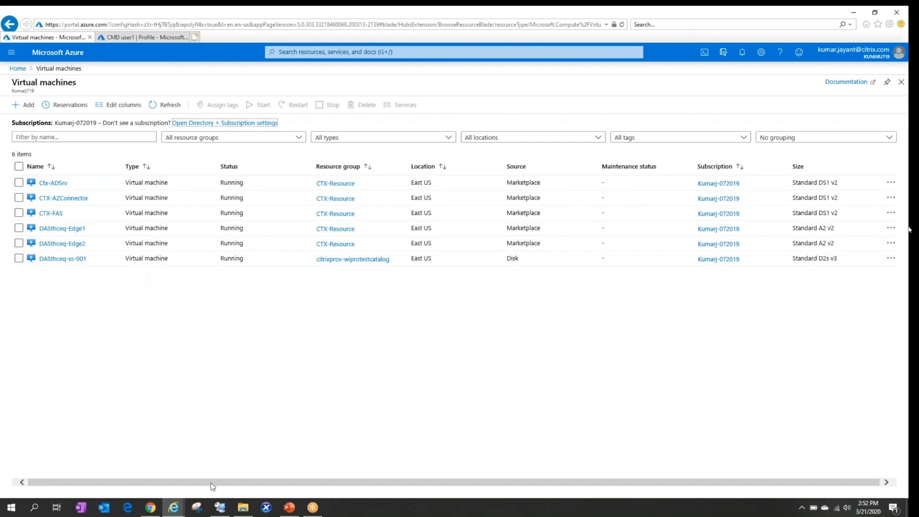
Review the six running East US VMs, then return to Remote Desktop Connection Manager.
mouse_move(219, 512)
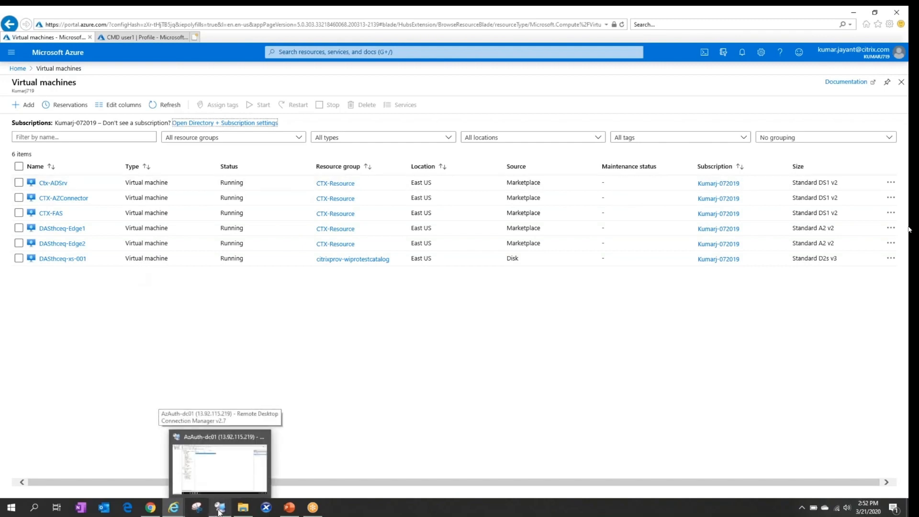
click(220, 512)
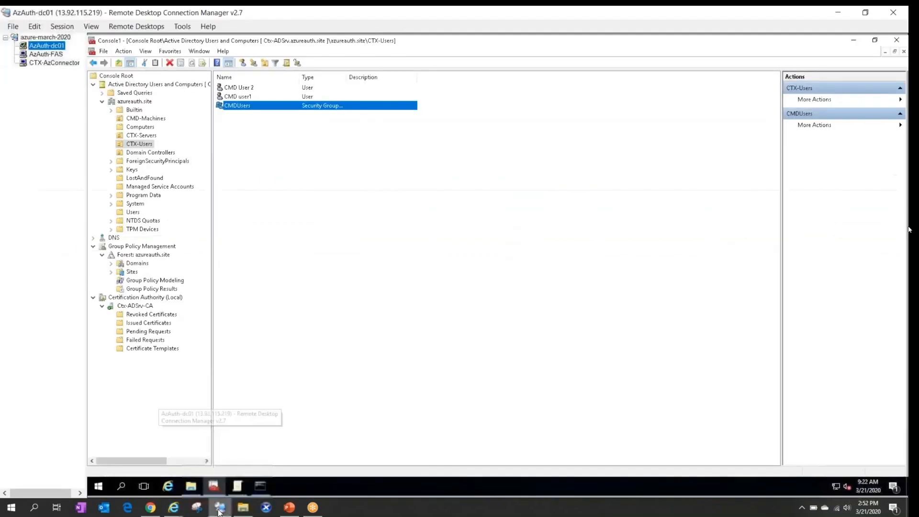
Check CTX-AzConnector's Azure AD Connect syncs azureauth.site with password hash sync, then return to AzAuth-dc01.
click(51, 63)
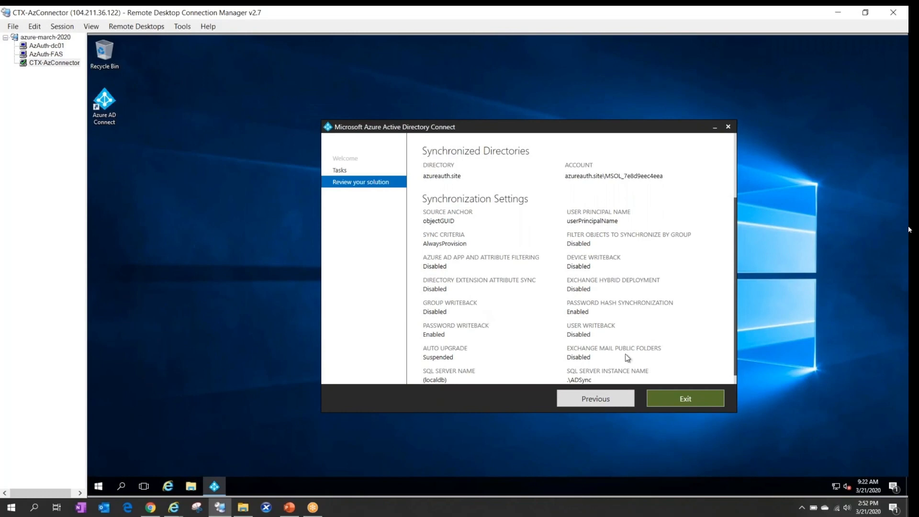
scroll(626, 355, down, 1)
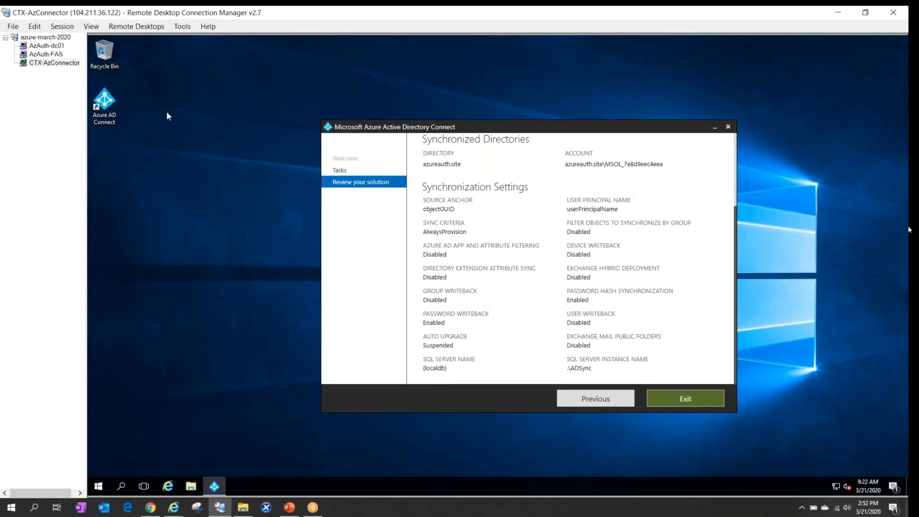
click(53, 48)
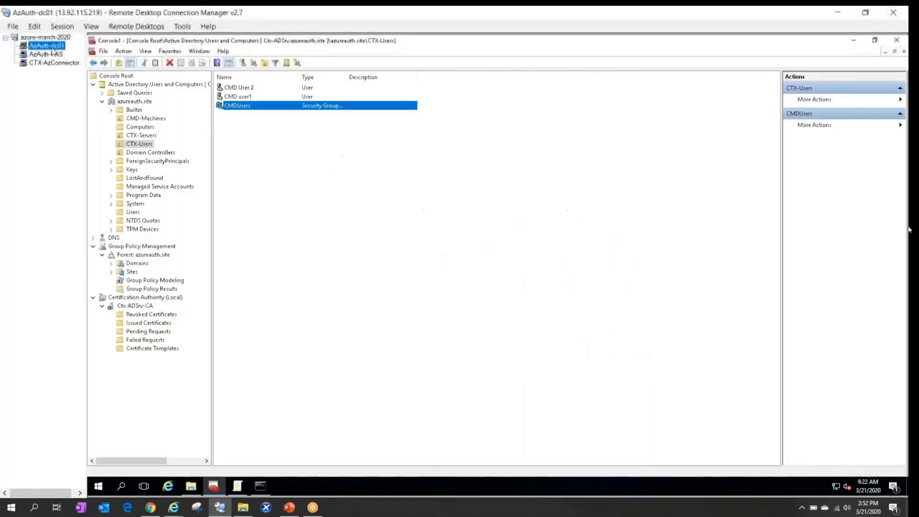
Locate CMD user1 in the CTX-Users unit and bring up its Azure portal profile.
click(244, 90)
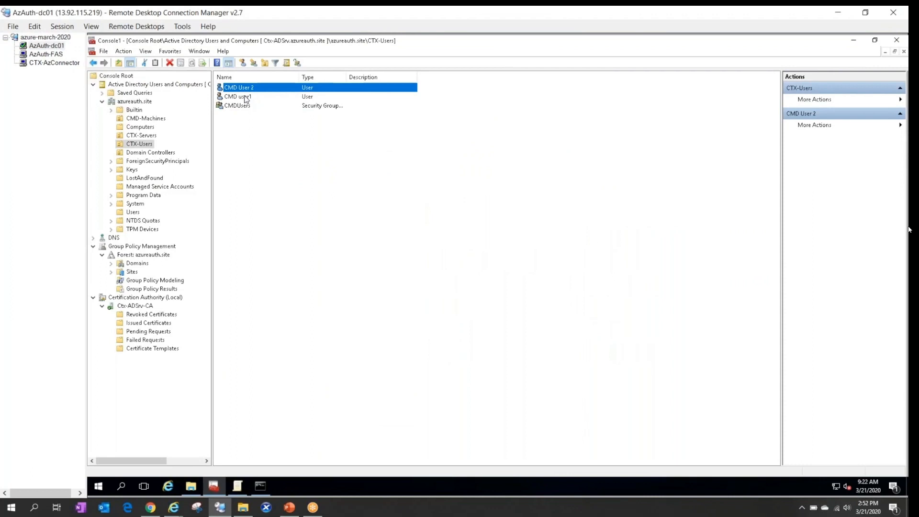
click(245, 97)
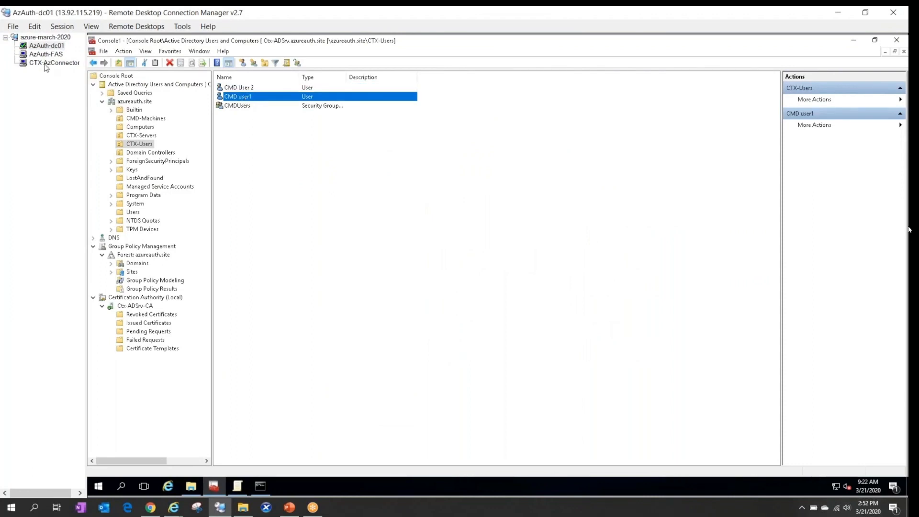
click(179, 512)
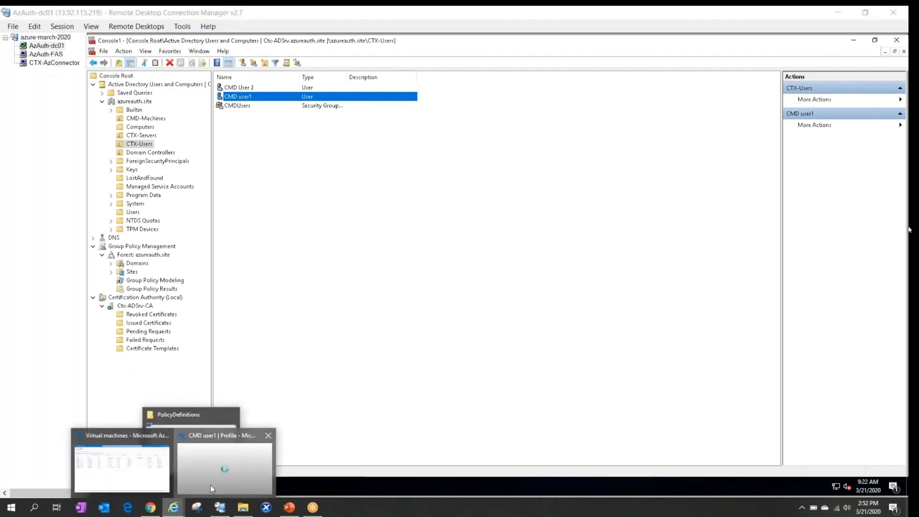
click(211, 485)
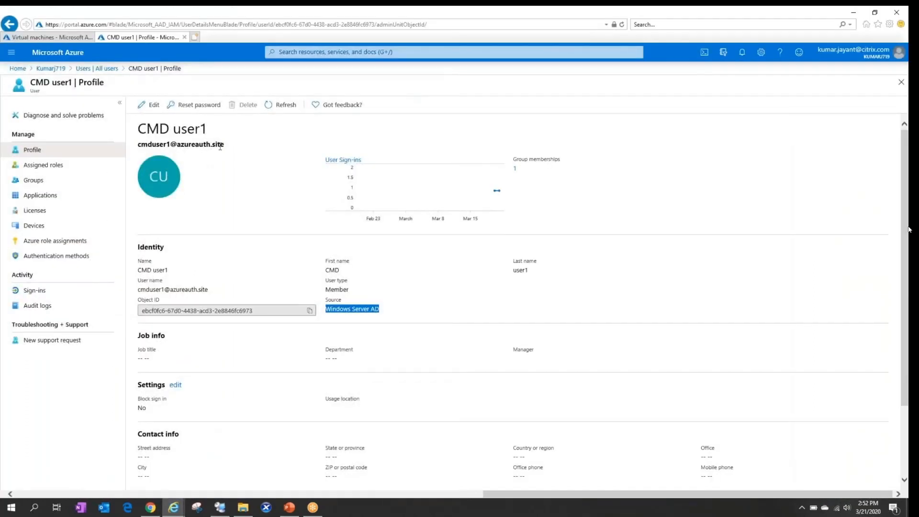
Highlight CMD user1's Windows Server AD source and azureauth.site user name, then return to Citrix Cloud.
click(393, 317)
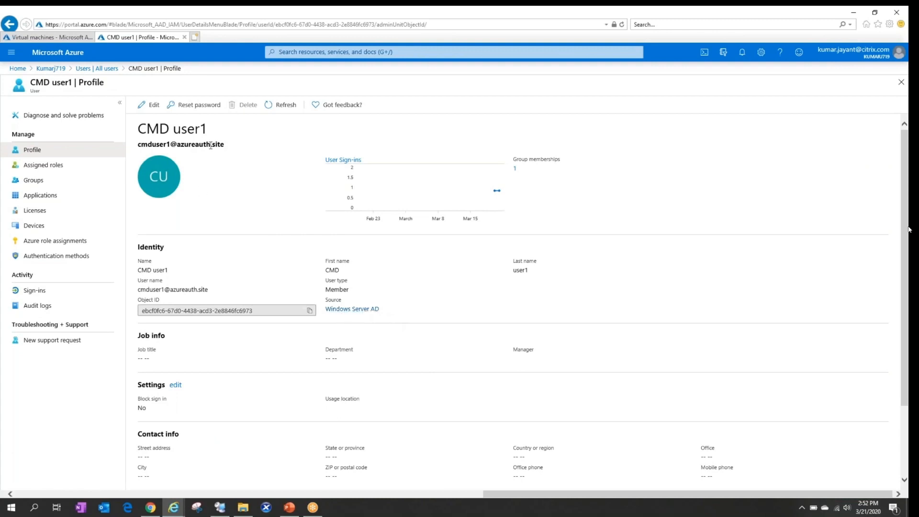
drag(226, 146, 142, 153)
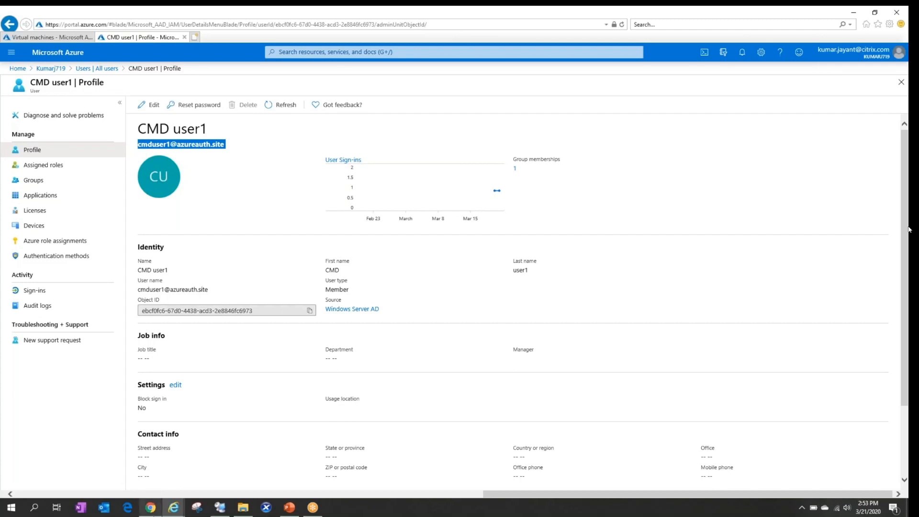
click(157, 514)
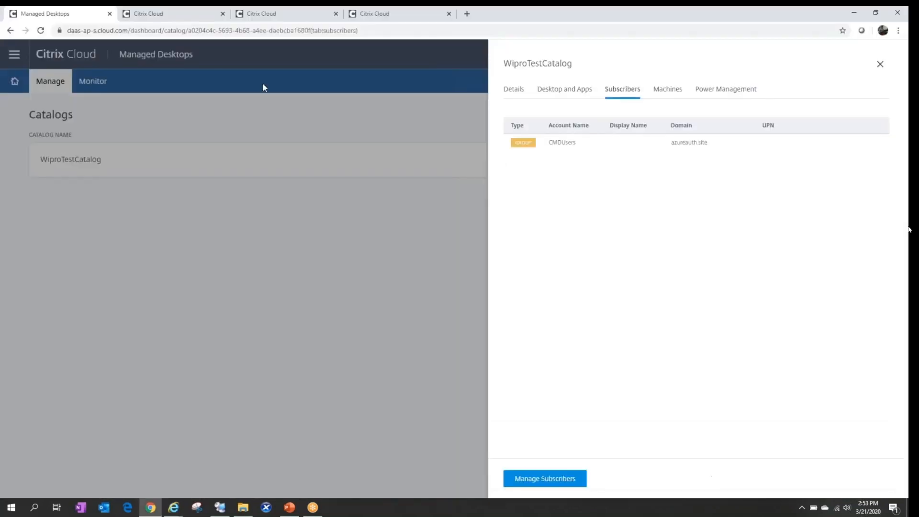
Compare DASthceq-eastus's cloud connectors dasthceq-edge1 and dasthceq-edge2 against the Azure VMs list.
click(296, 14)
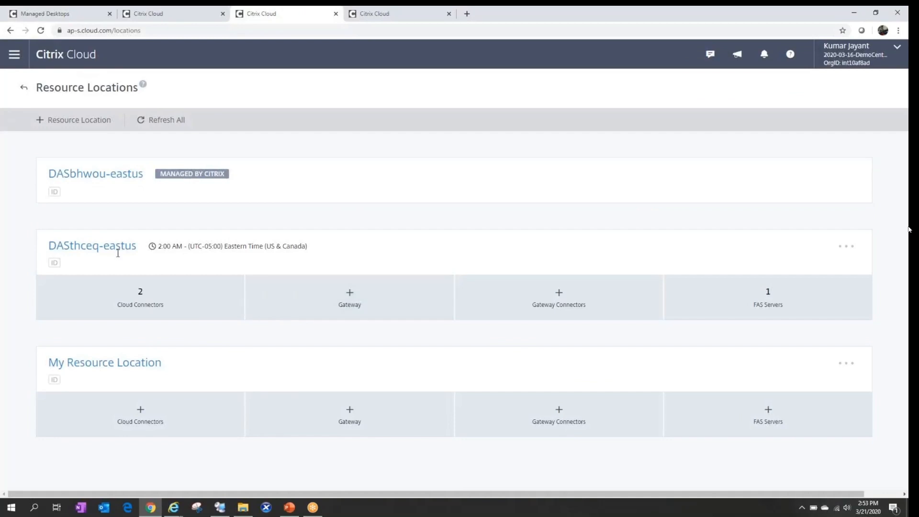
click(146, 298)
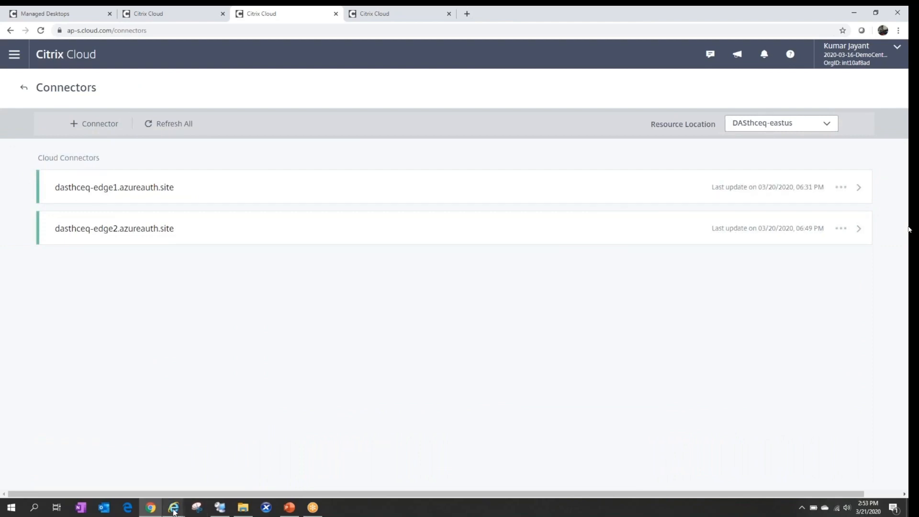
mouse_move(174, 511)
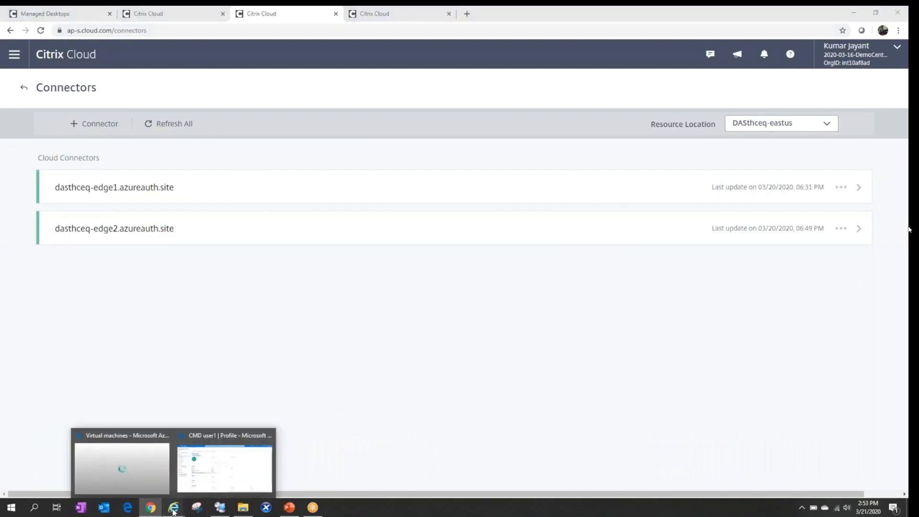
click(123, 468)
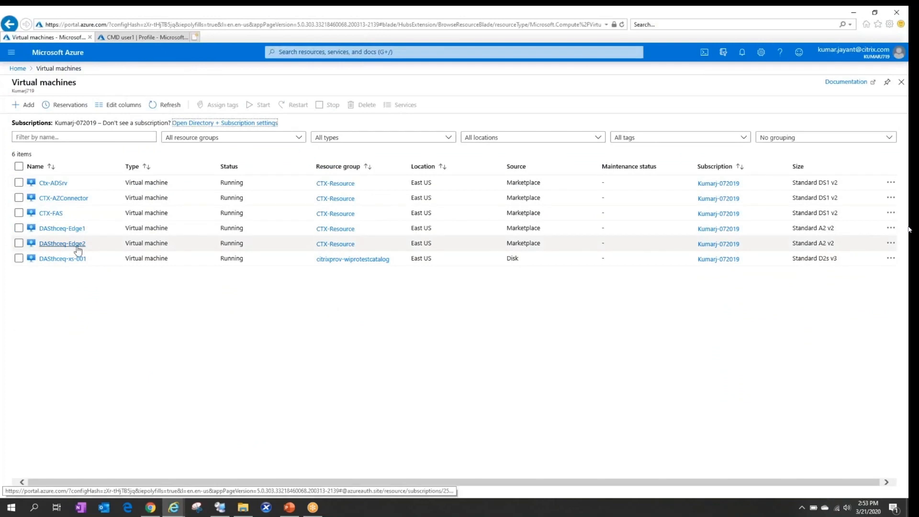
click(854, 13)
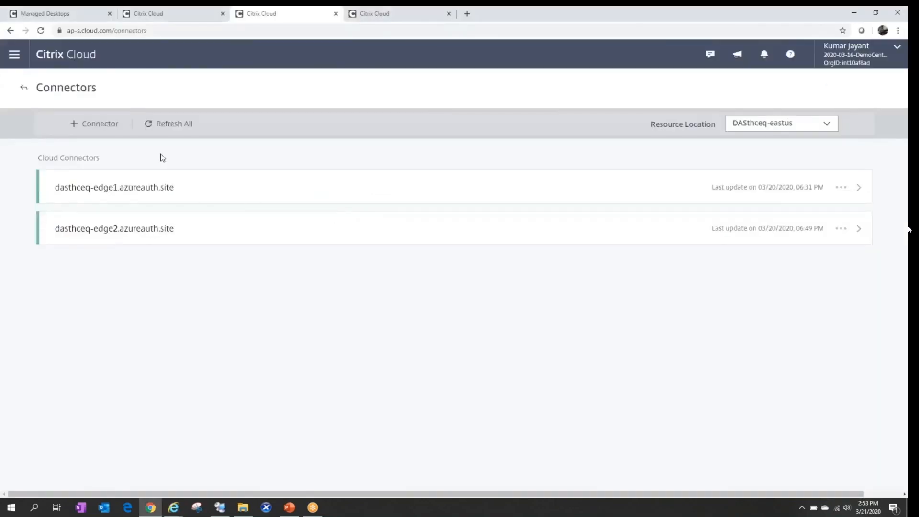
click(21, 88)
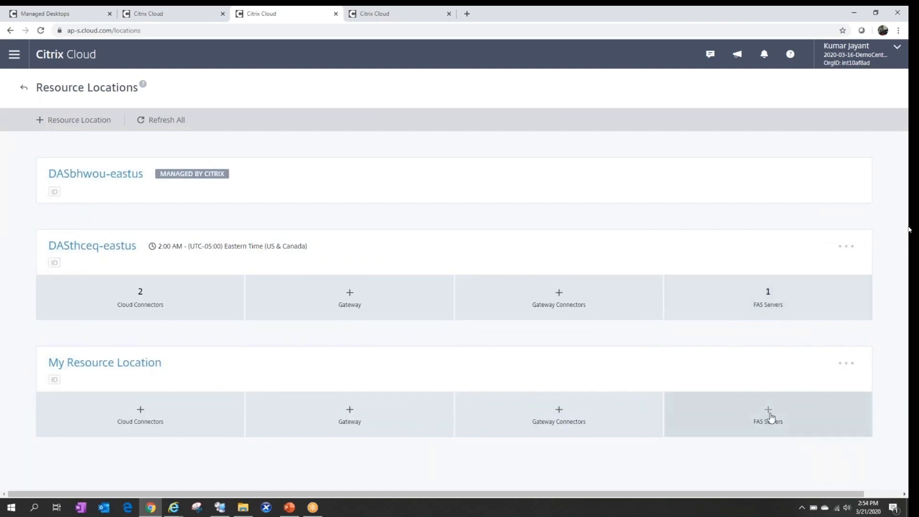
click(770, 415)
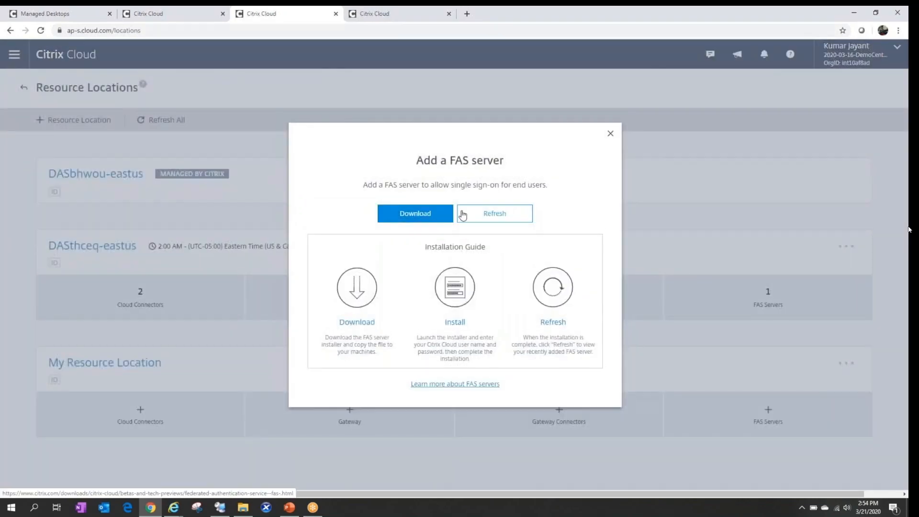
click(611, 135)
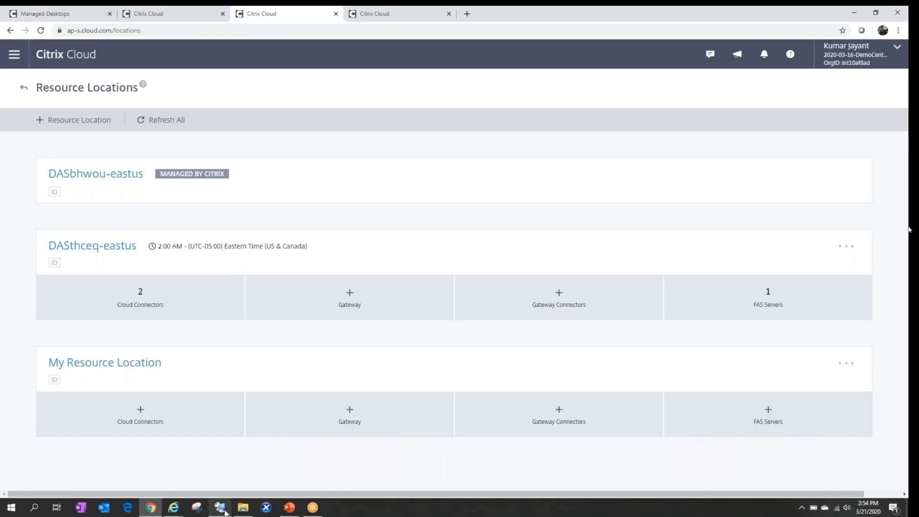
mouse_move(224, 510)
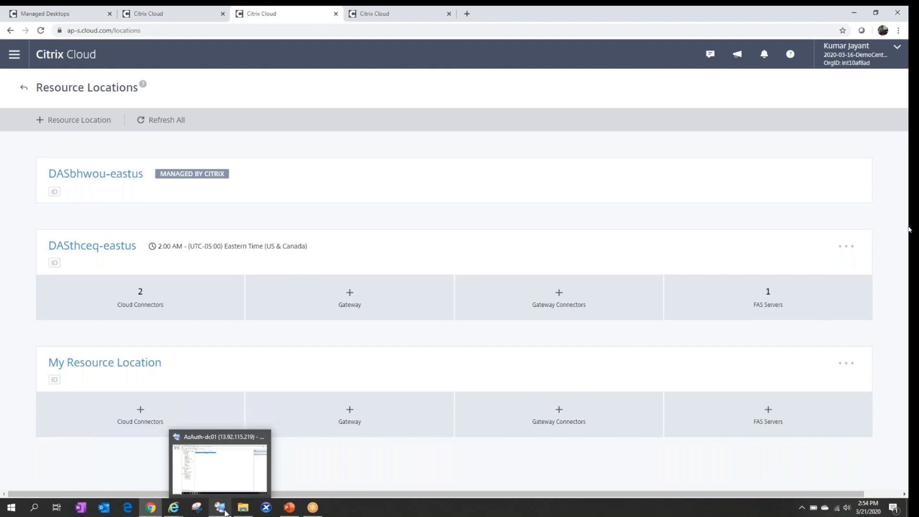
Confirm in the AzAuth-FAS session that FAS is connected to Citrix Cloud, then return to Chrome.
click(219, 467)
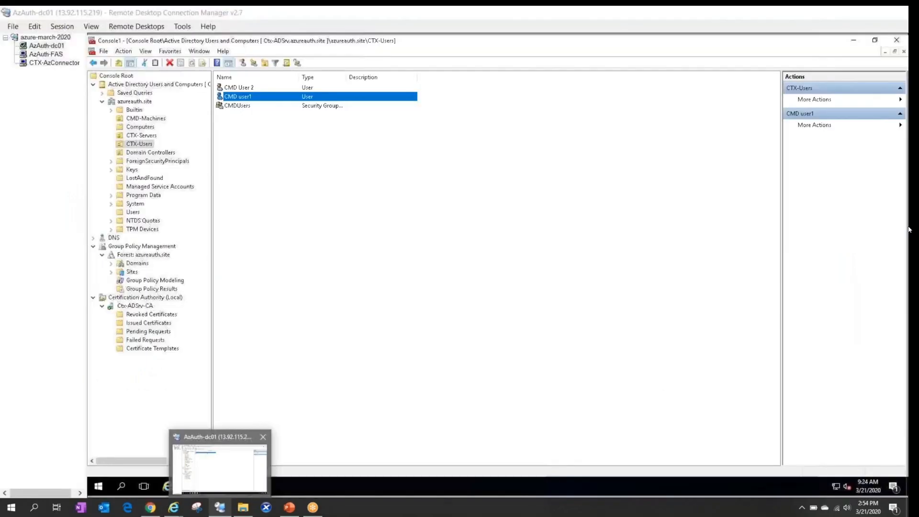
click(43, 54)
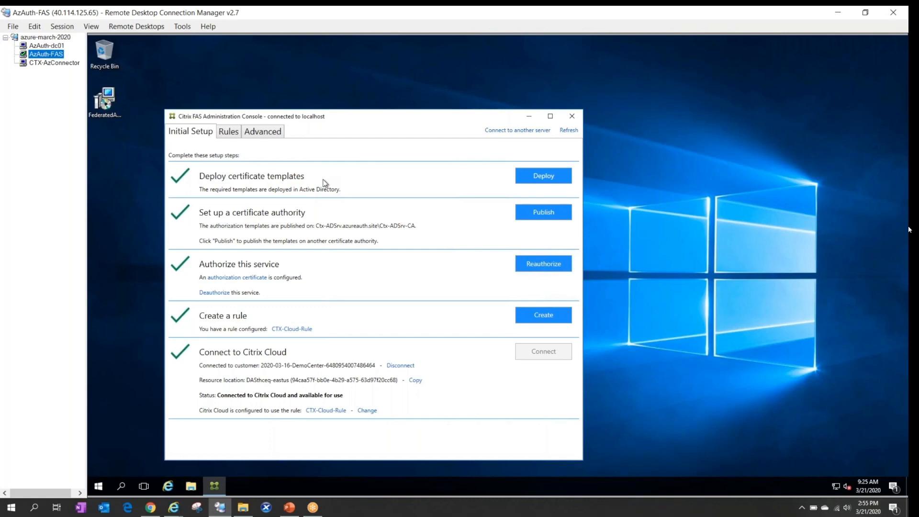
click(148, 511)
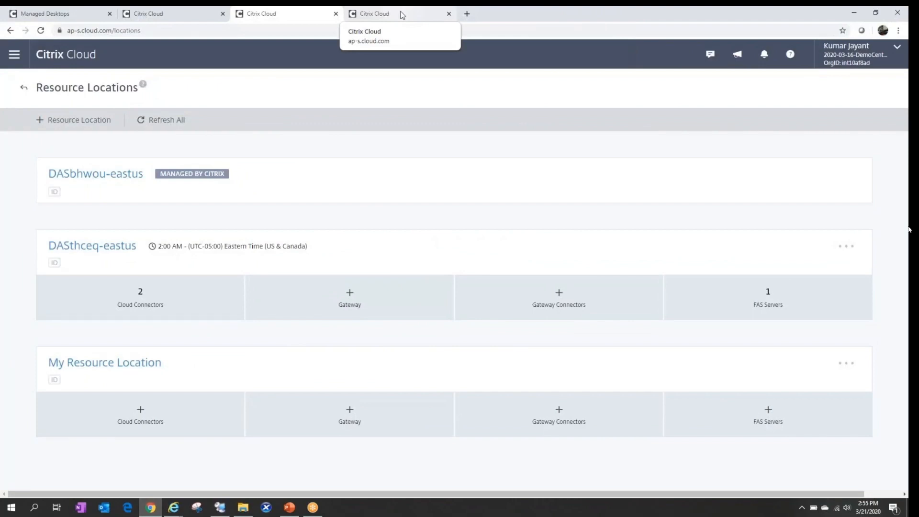
Compare the Workspace Configuration authentication settings with the Azure AD and Active Directory connections in Identity and Access Management.
click(402, 15)
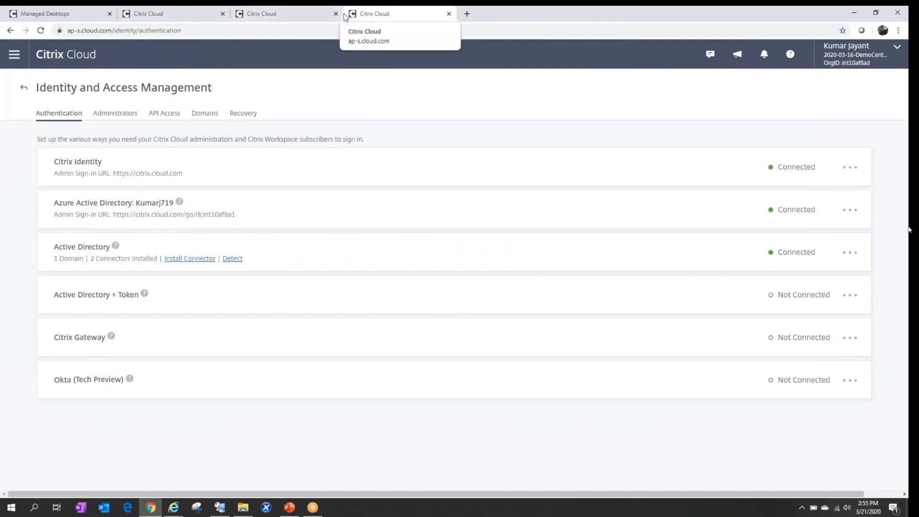
click(194, 13)
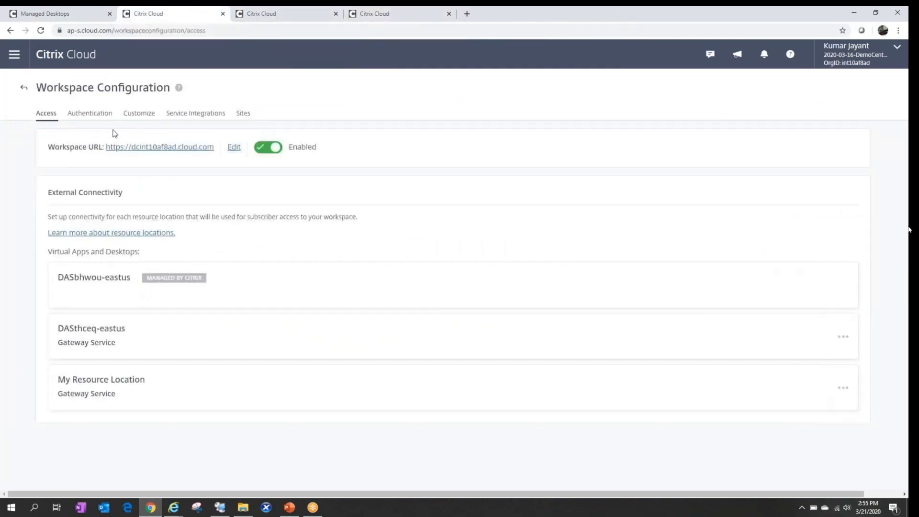
click(100, 115)
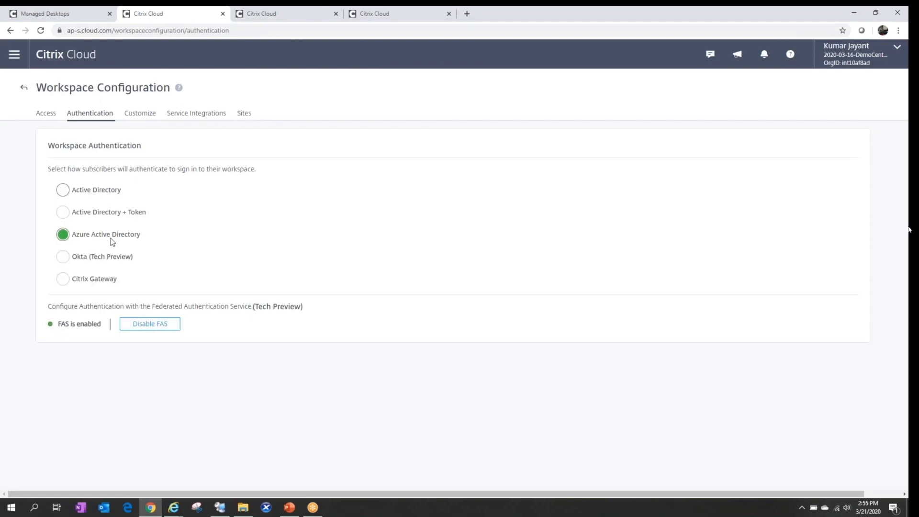
click(390, 13)
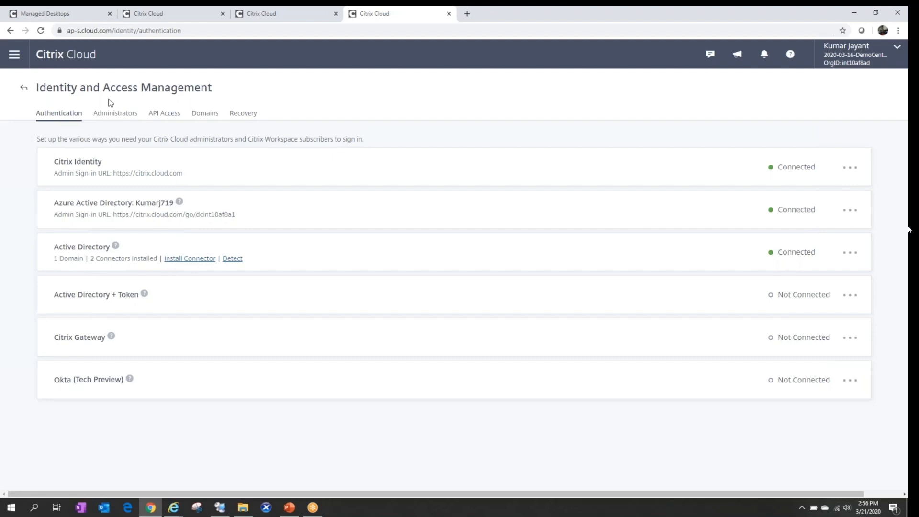
Review FAS-enabled workspace authentication and the resource locations' FAS servers, then view the Workspace URL access settings.
click(178, 10)
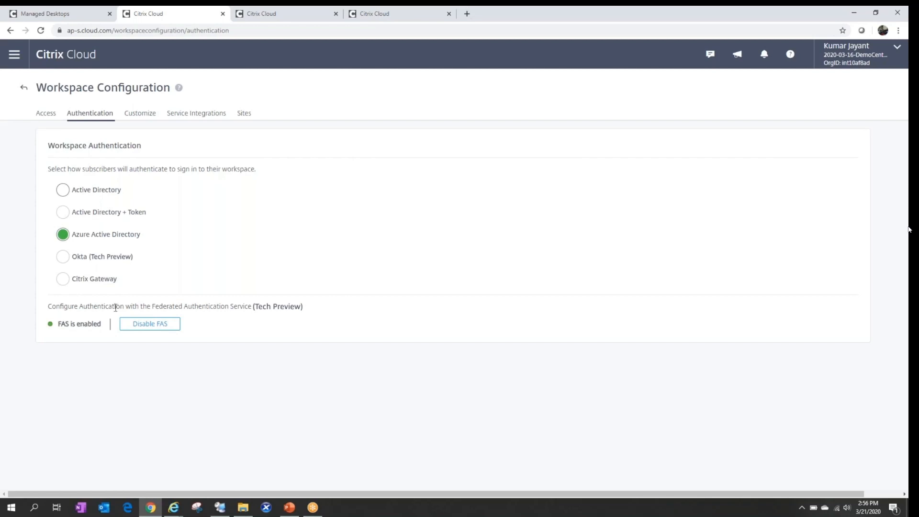
click(281, 18)
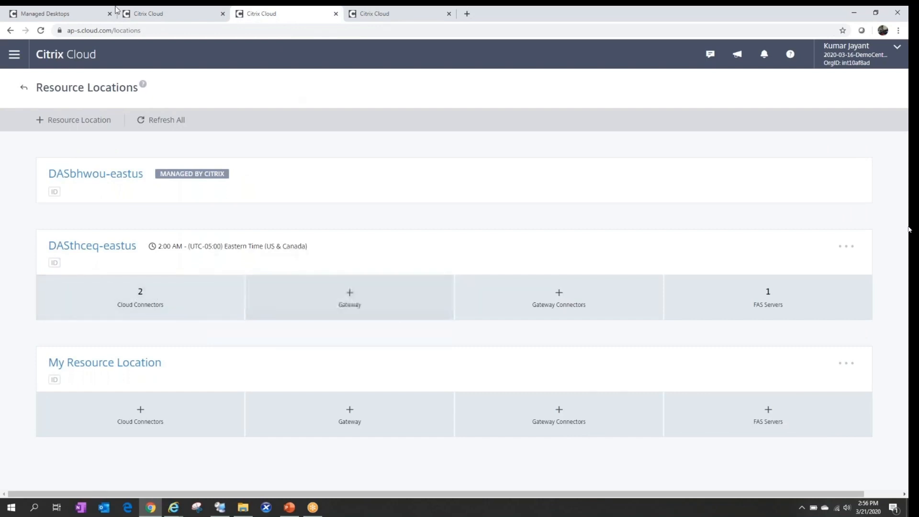
click(173, 18)
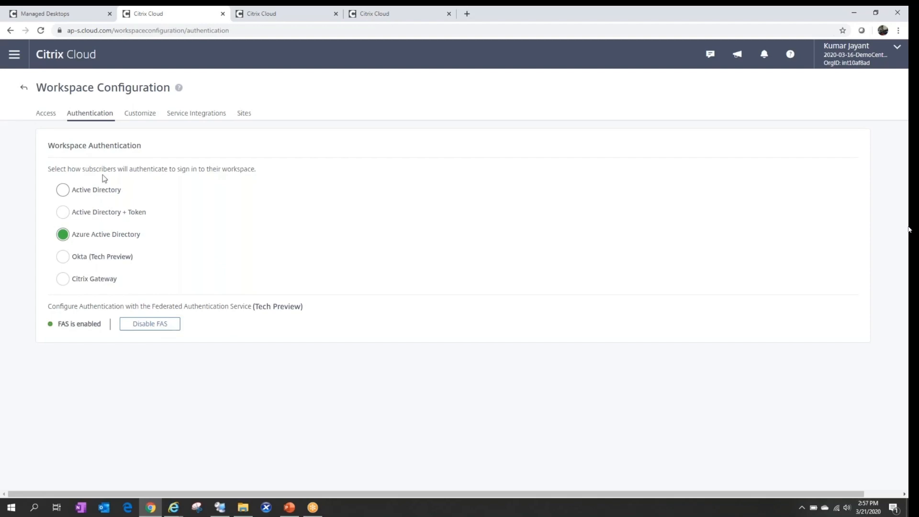
click(46, 119)
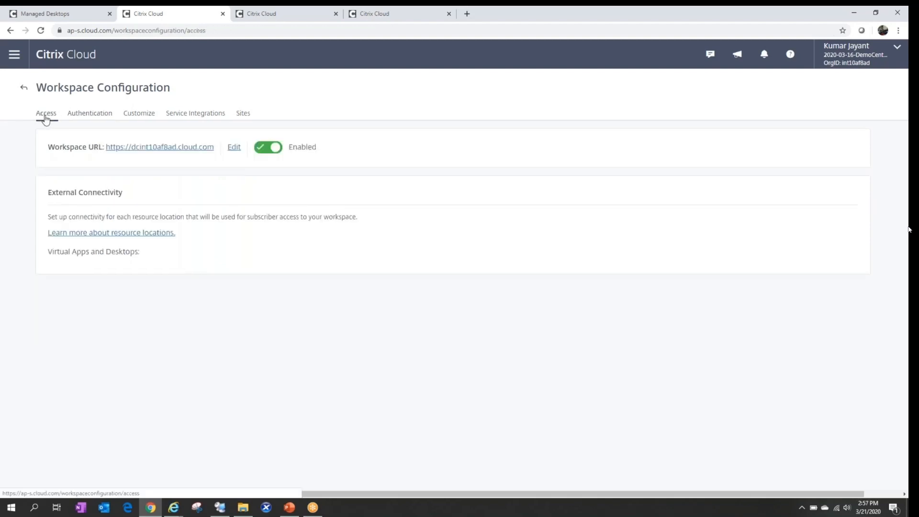
Open the Workspace URL in an incognito window and return to the AzAuth-dc01 remote session.
right_click(180, 151)
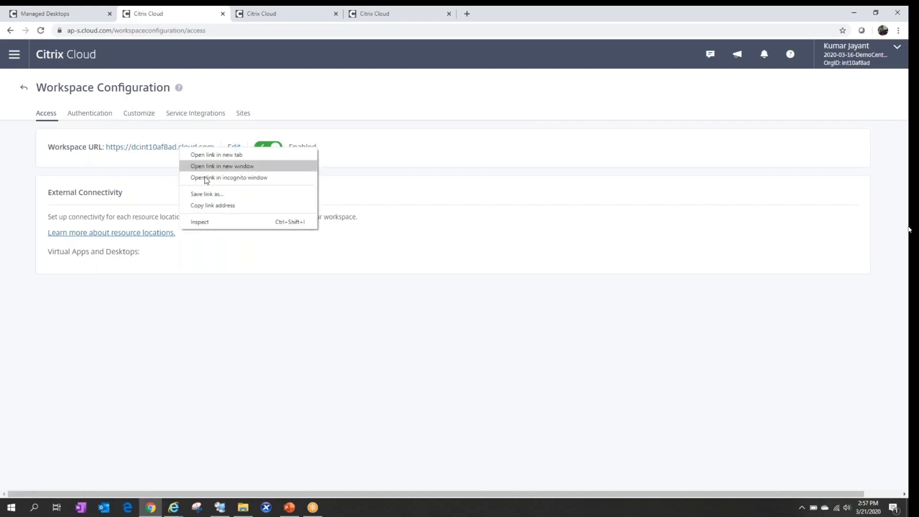
click(206, 177)
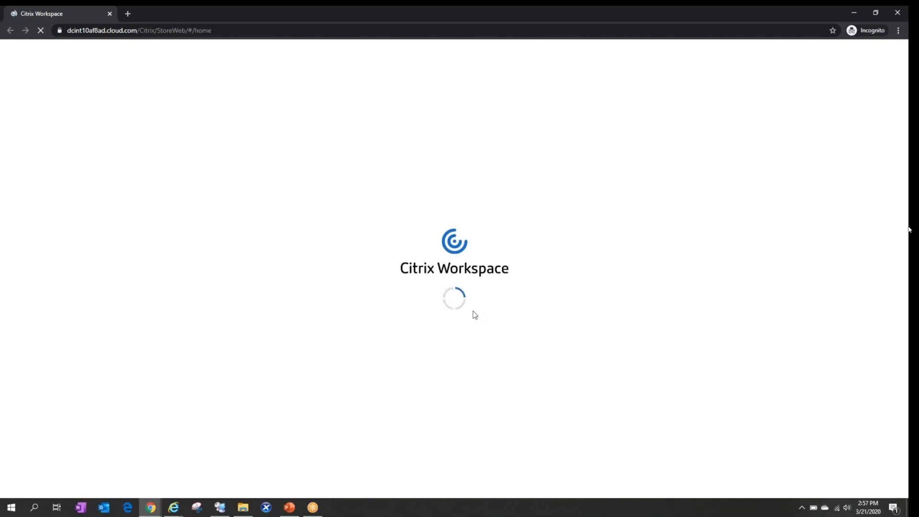
click(221, 512)
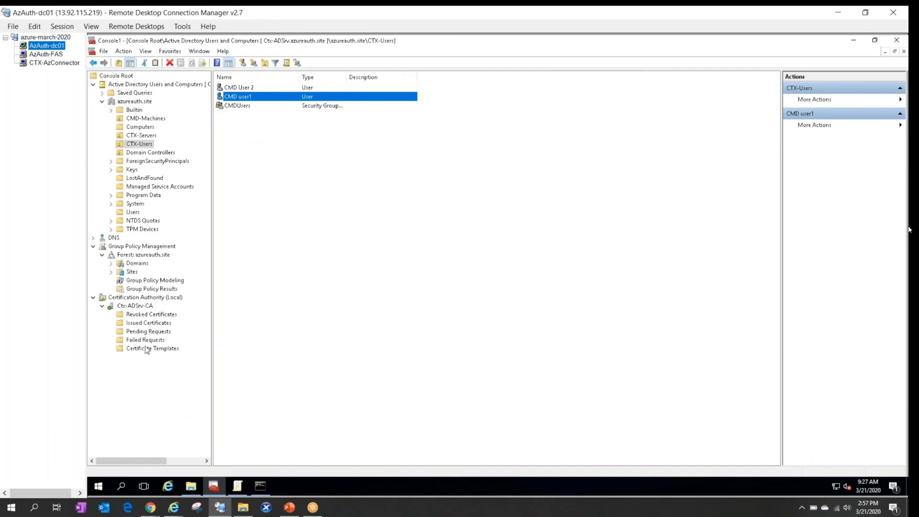
Inspect the test user's smartcard logon certificate (request 5) among the CA's issued certificates.
click(152, 324)
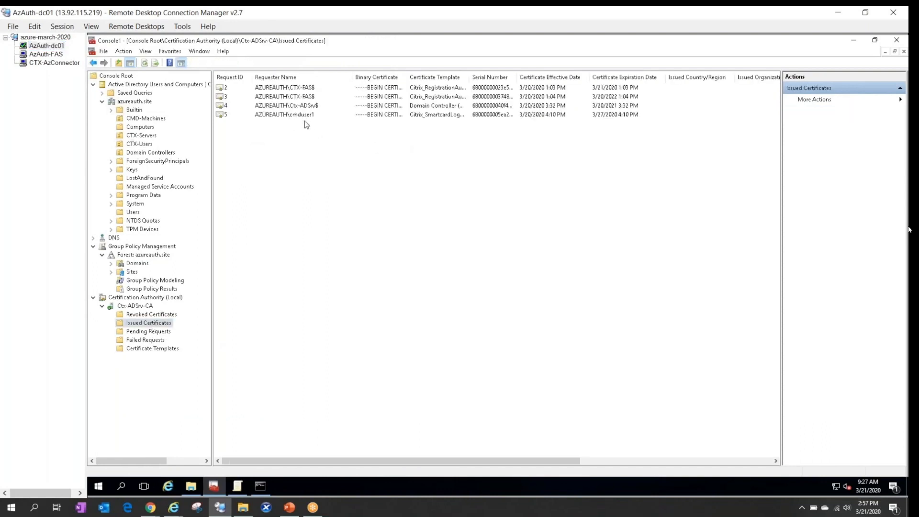
click(307, 117)
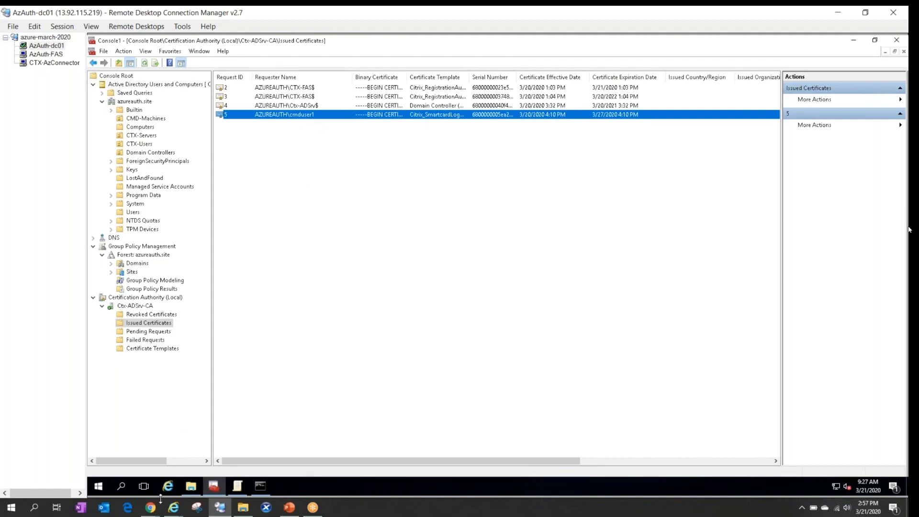
mouse_move(151, 511)
click(211, 469)
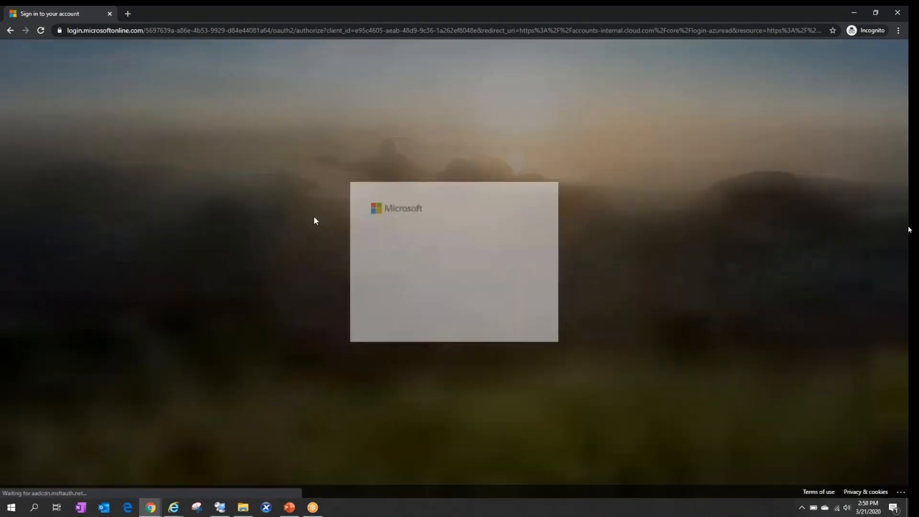
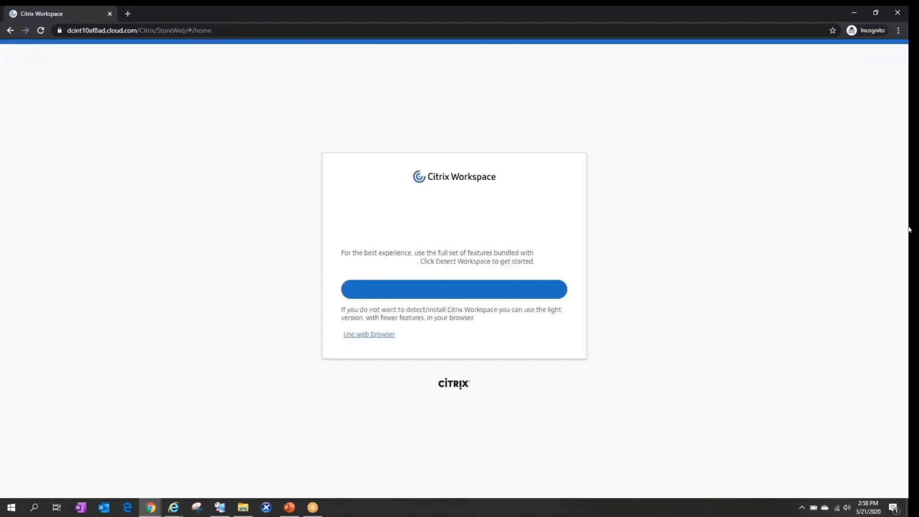
Skip the Workspace launcher and continue in Citrix Workspace with the web browser version.
click(467, 291)
click(536, 94)
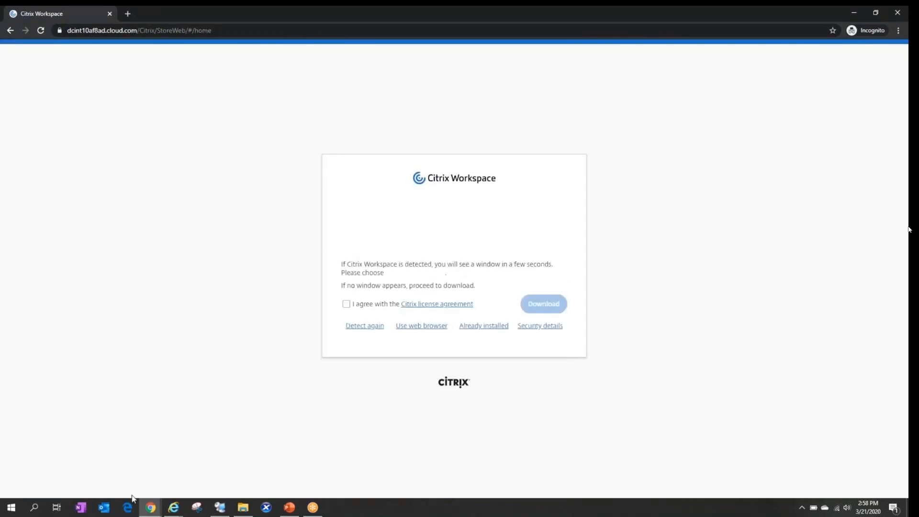
click(148, 497)
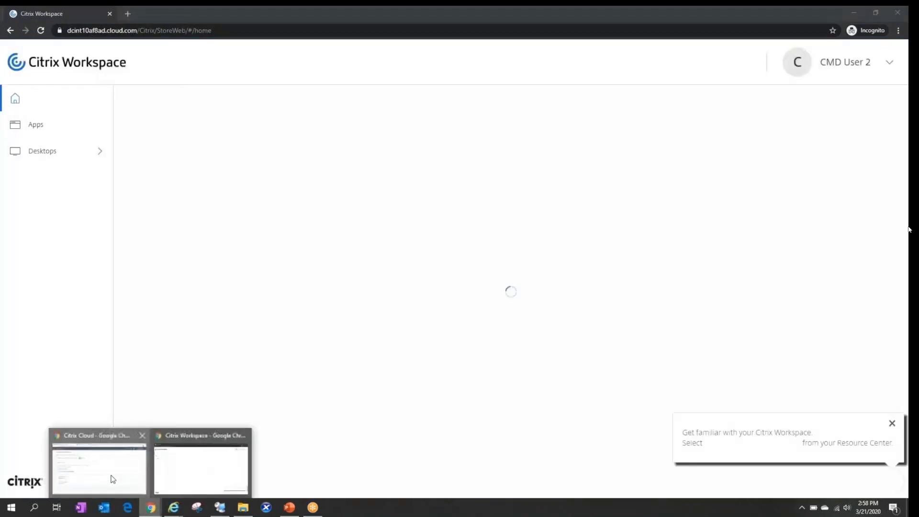
Review the catalog subscribers in Citrix Cloud, then open All Desktops in the Workspace store.
click(99, 467)
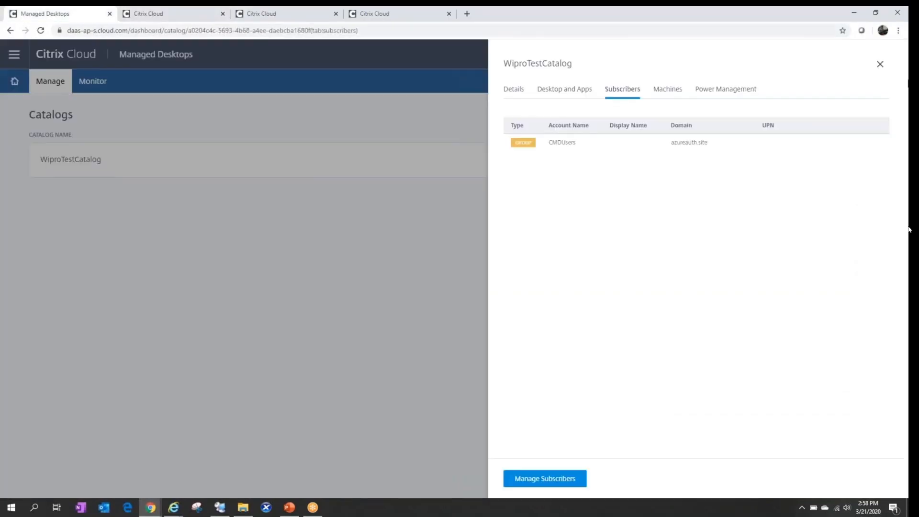
click(251, 164)
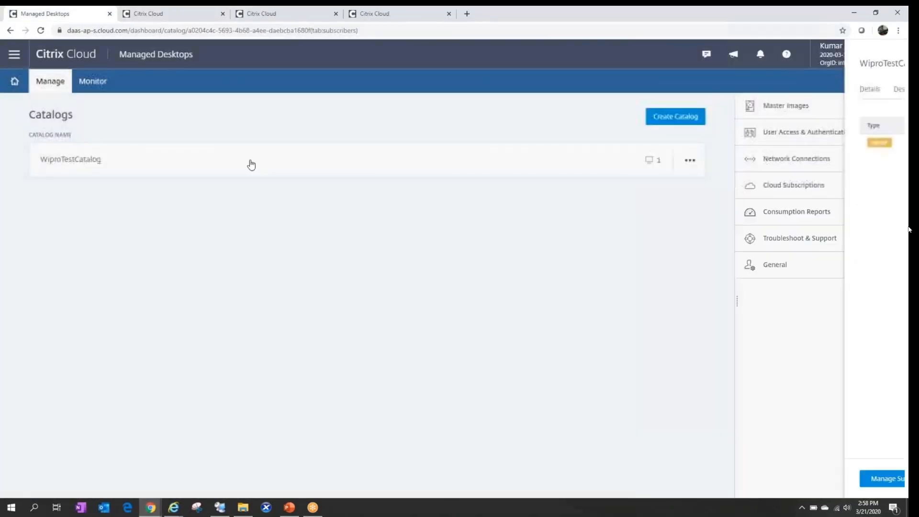
click(151, 508)
click(226, 470)
click(59, 153)
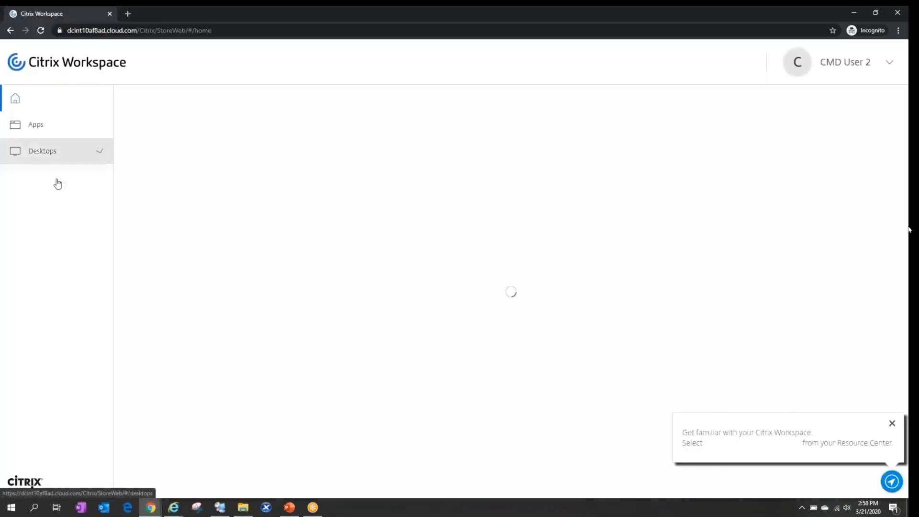
click(55, 207)
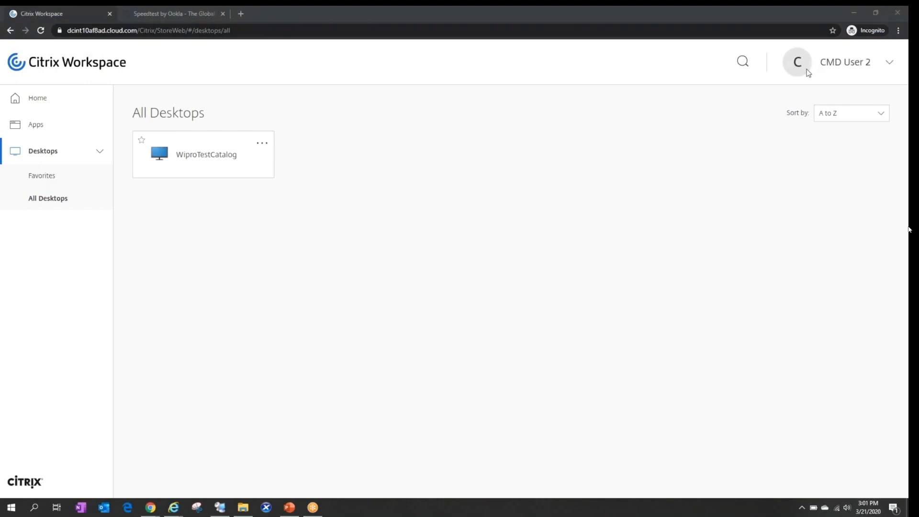
Launch the WiproTestCatalog desktop and allow the Citrix Workspace Launcher to open it.
click(172, 159)
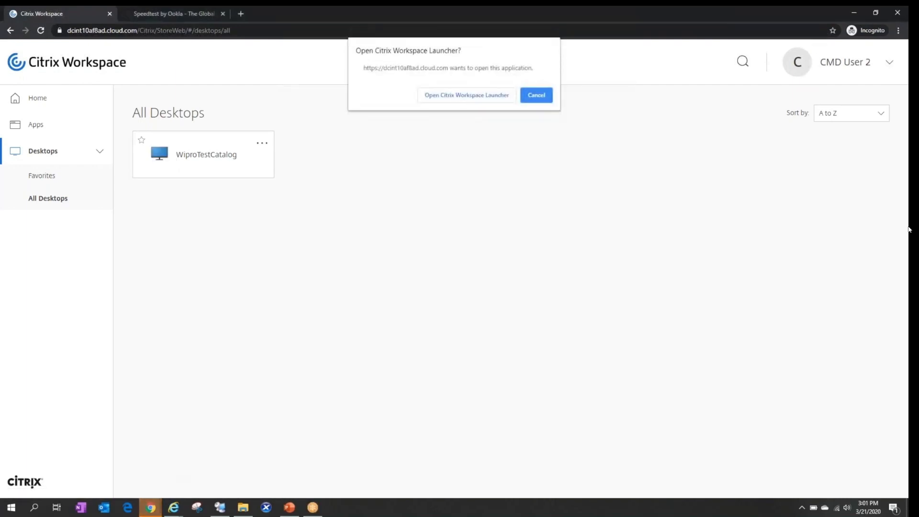
click(484, 95)
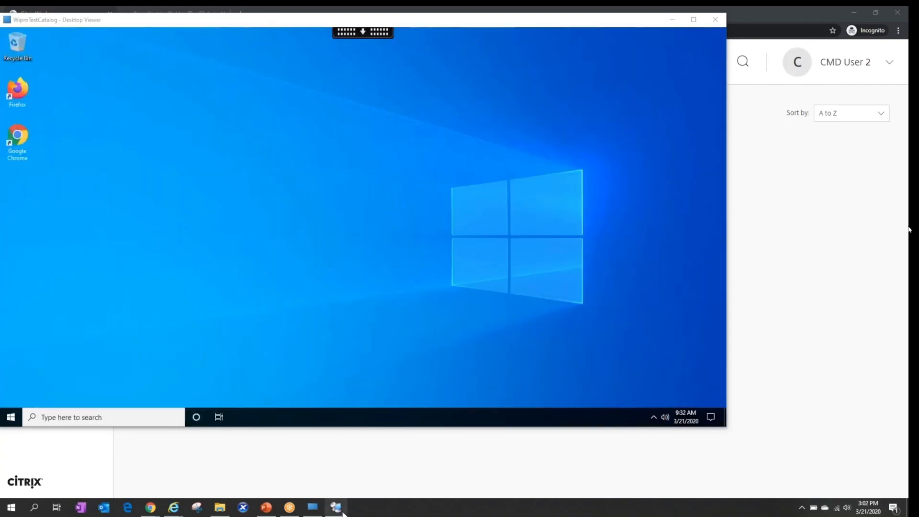
Start a cmd command prompt from Run inside the virtual desktop.
click(338, 509)
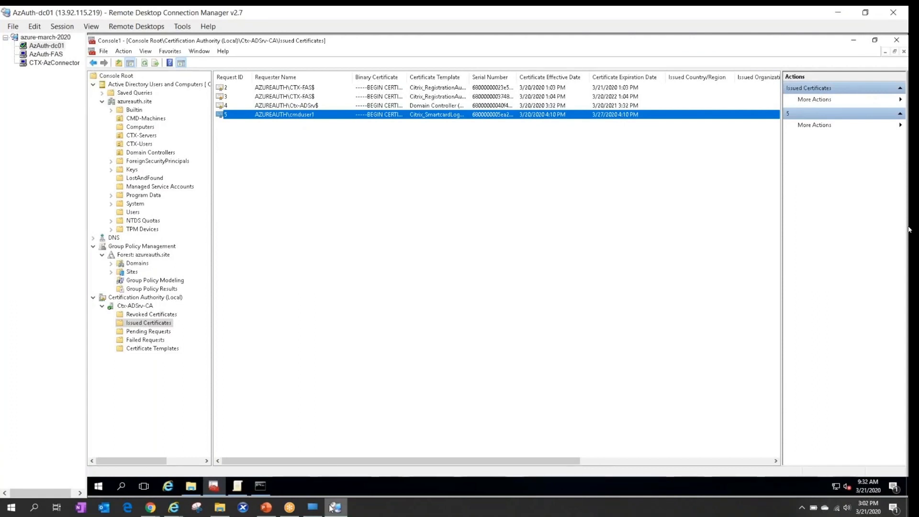
click(312, 507)
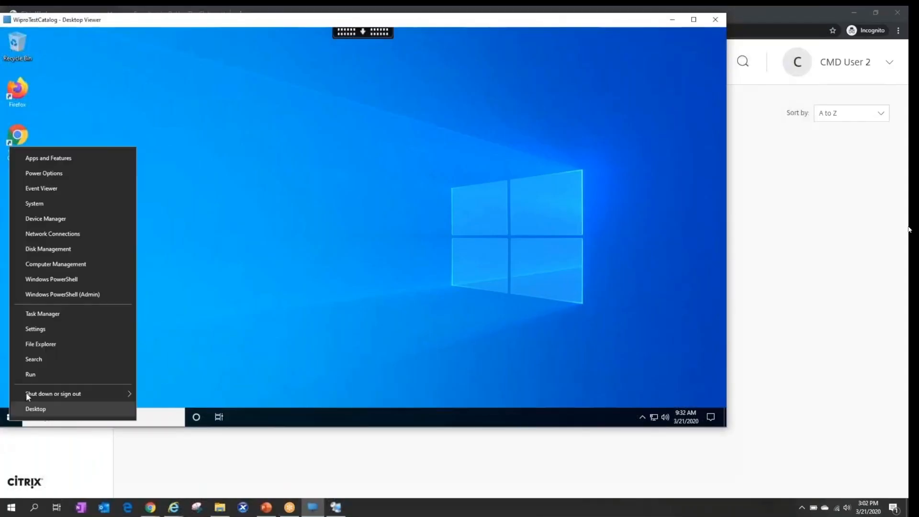
click(30, 374)
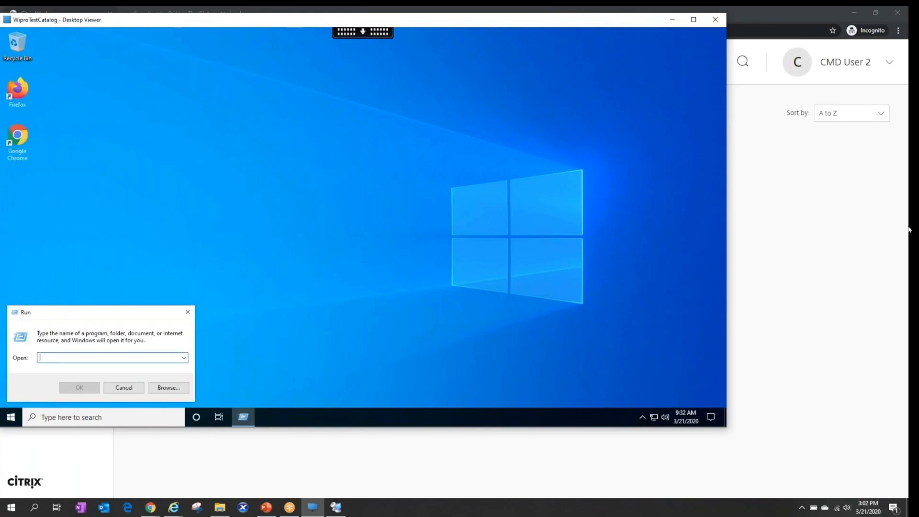
text(cmd)
key(Return)
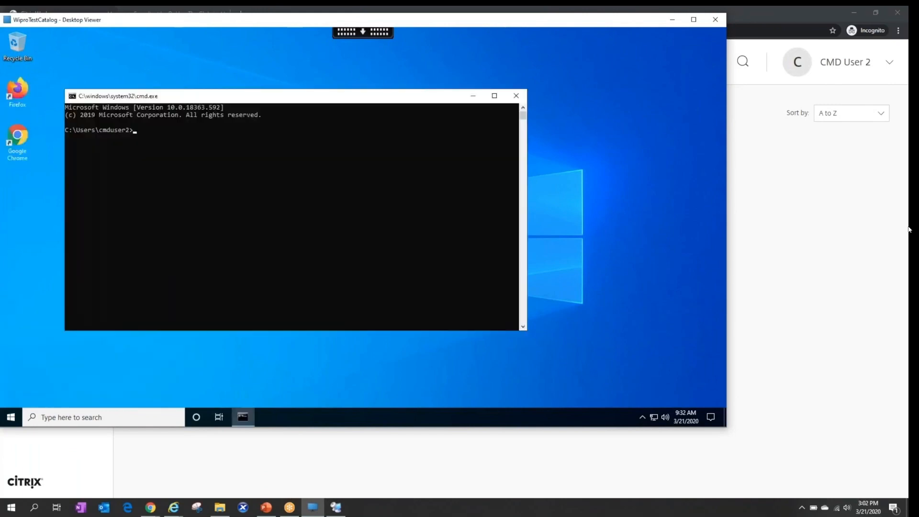
Run whoami to confirm the signed-in domain user, then return to the certificate console.
text(whoami)
key(Return)
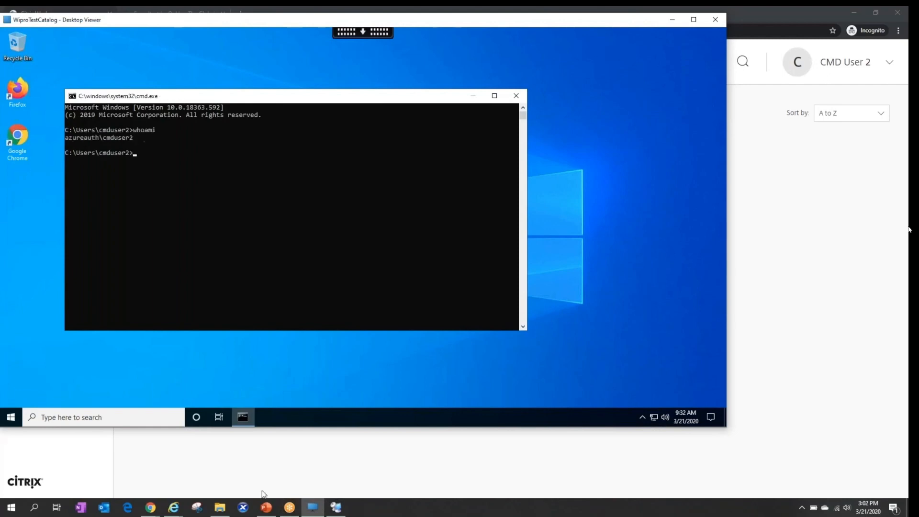
click(336, 507)
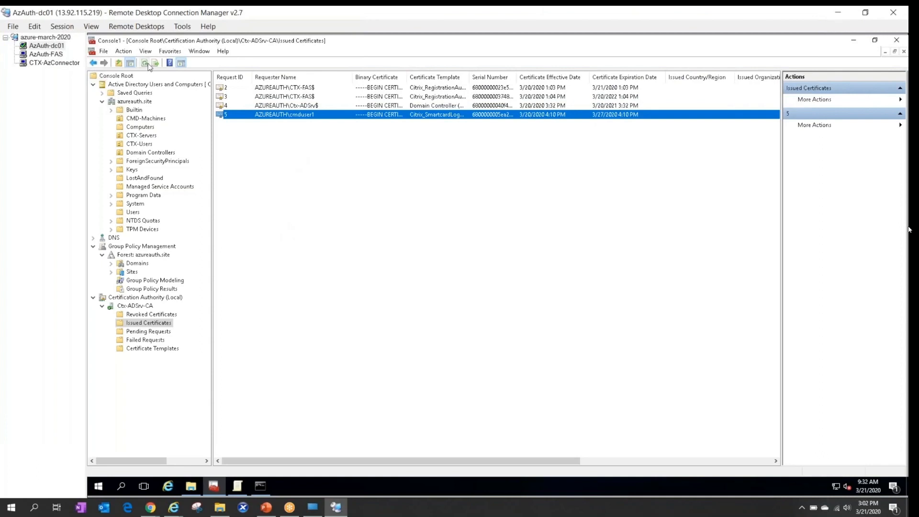
Refresh Issued Certificates and select request 6, the Citrix_SmartcardLogon certificate issued 3/21/2020 9:21 AM.
click(148, 63)
click(309, 124)
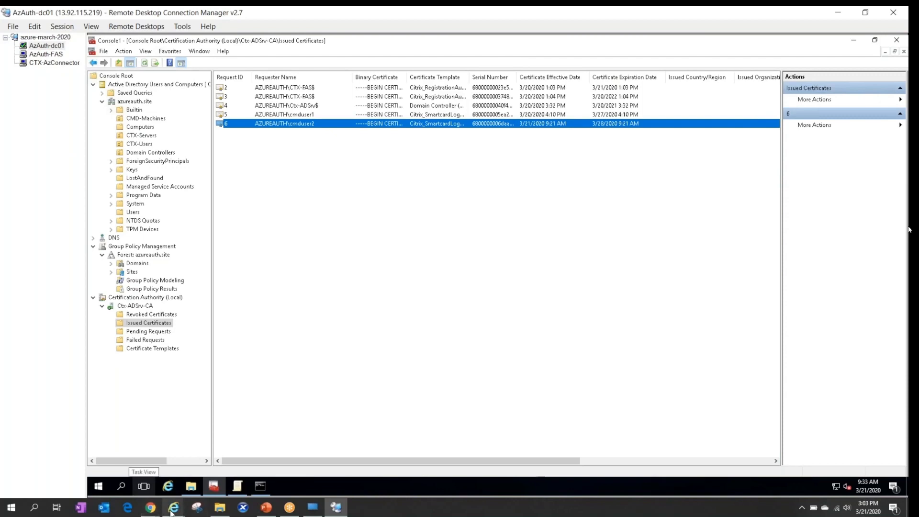
mouse_move(171, 513)
click(123, 463)
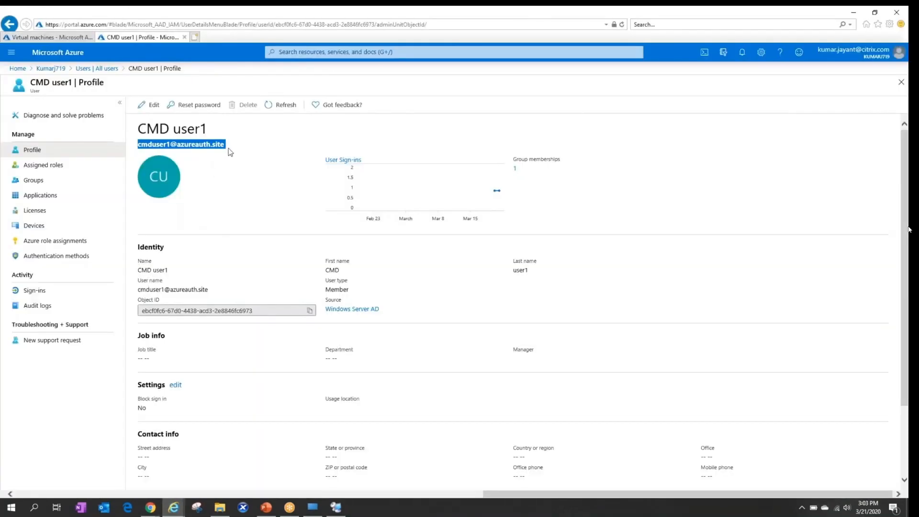
click(234, 148)
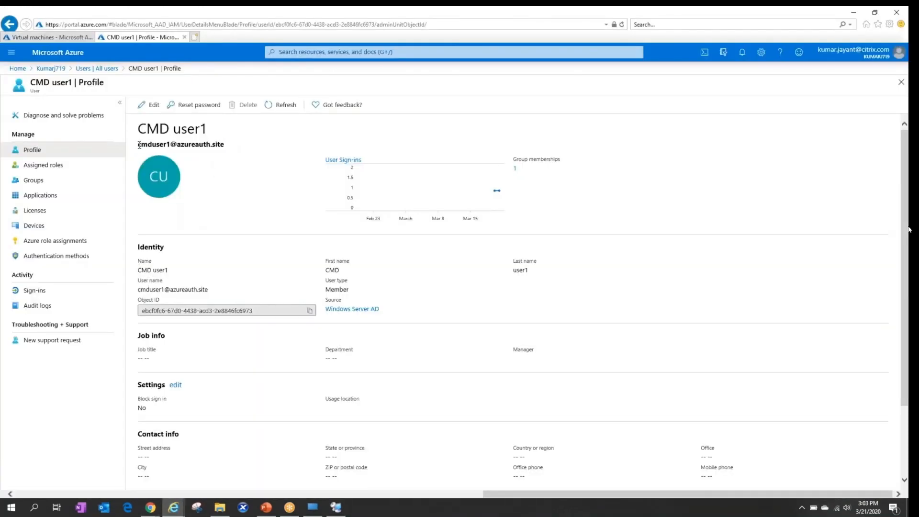
drag(138, 144, 224, 146)
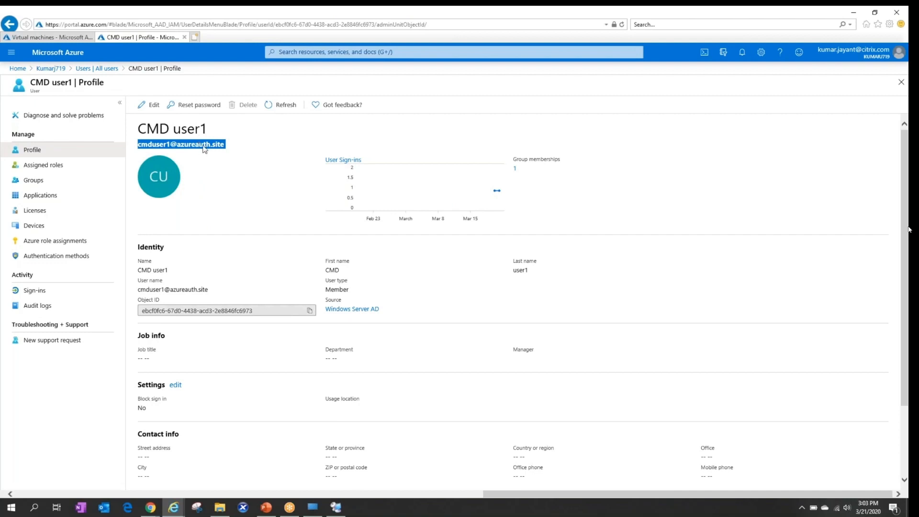
click(337, 507)
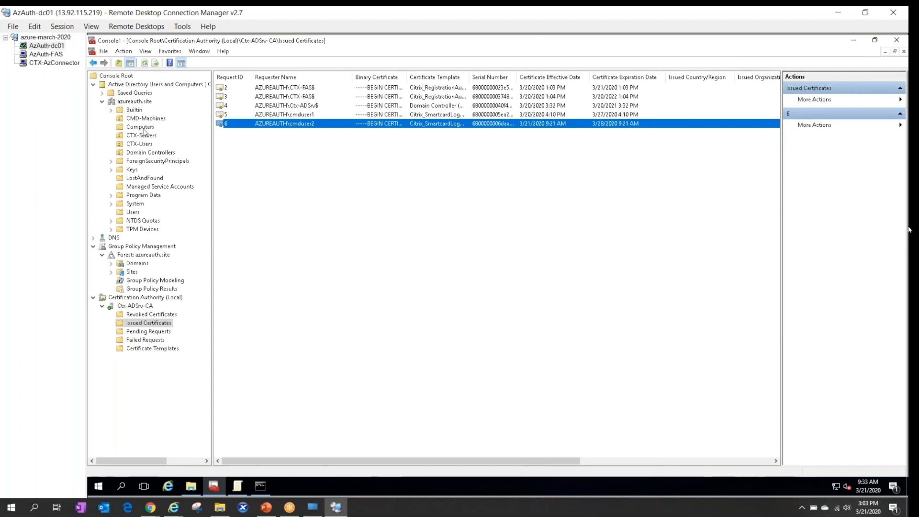
Browse the organizational units down to CTX-Users to list its user accounts.
click(145, 120)
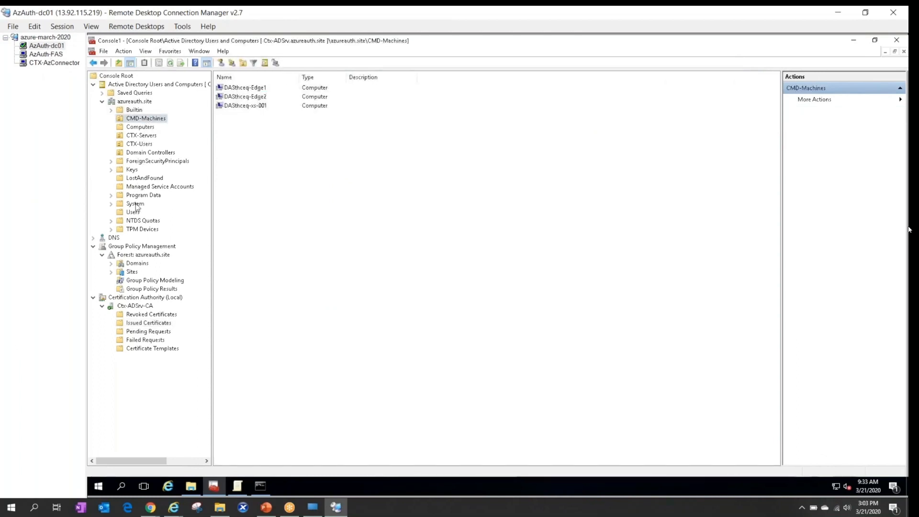
click(143, 136)
click(139, 144)
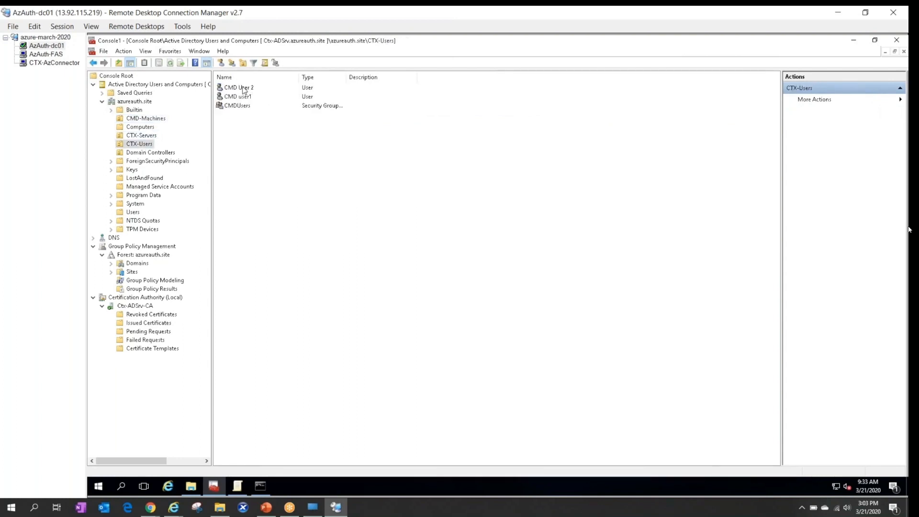
Check the test user's logon name on the Account tab, then return to the desktop's command prompt.
double_click(245, 89)
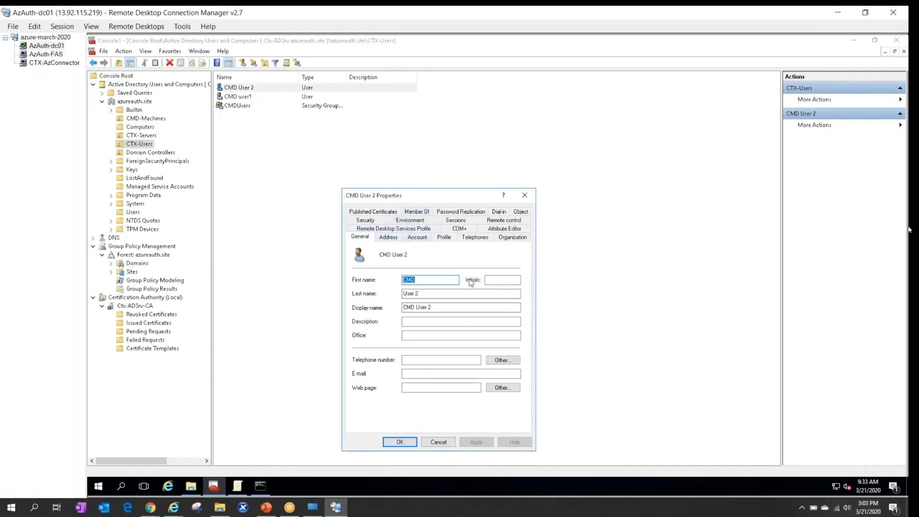
click(417, 238)
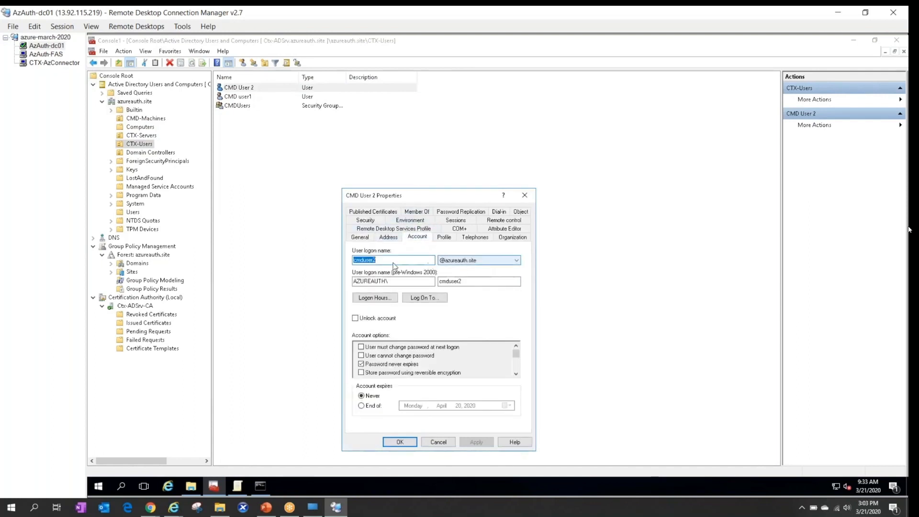
click(390, 259)
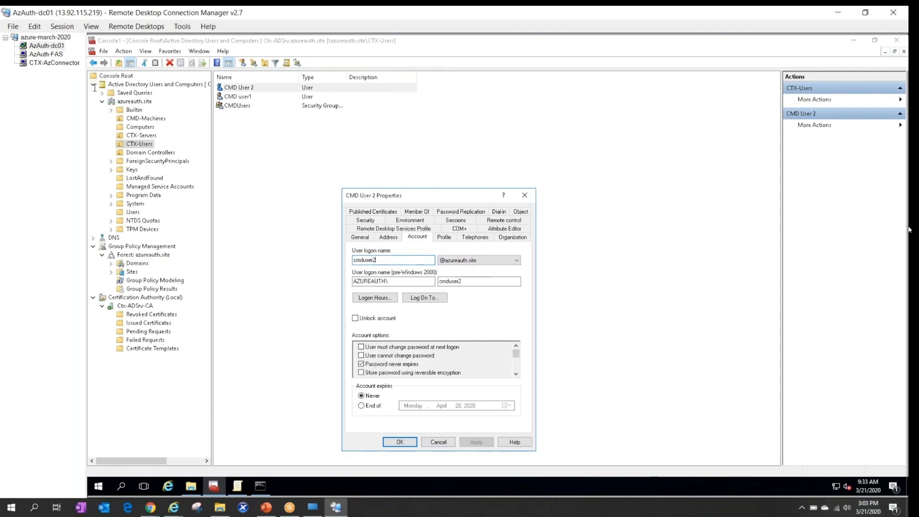
click(312, 508)
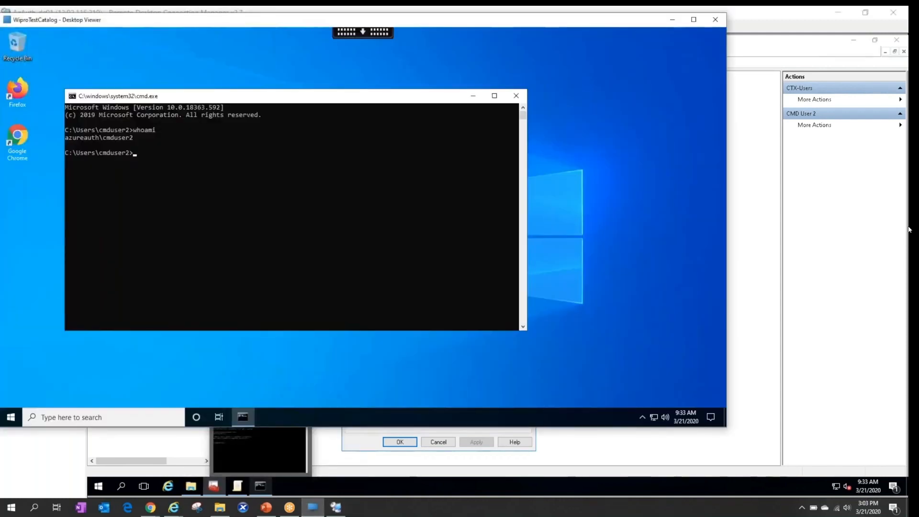
click(320, 274)
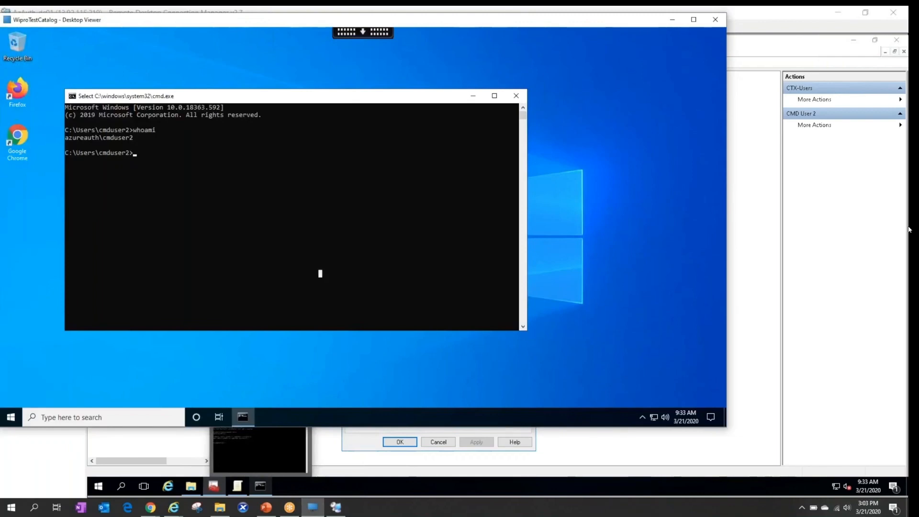